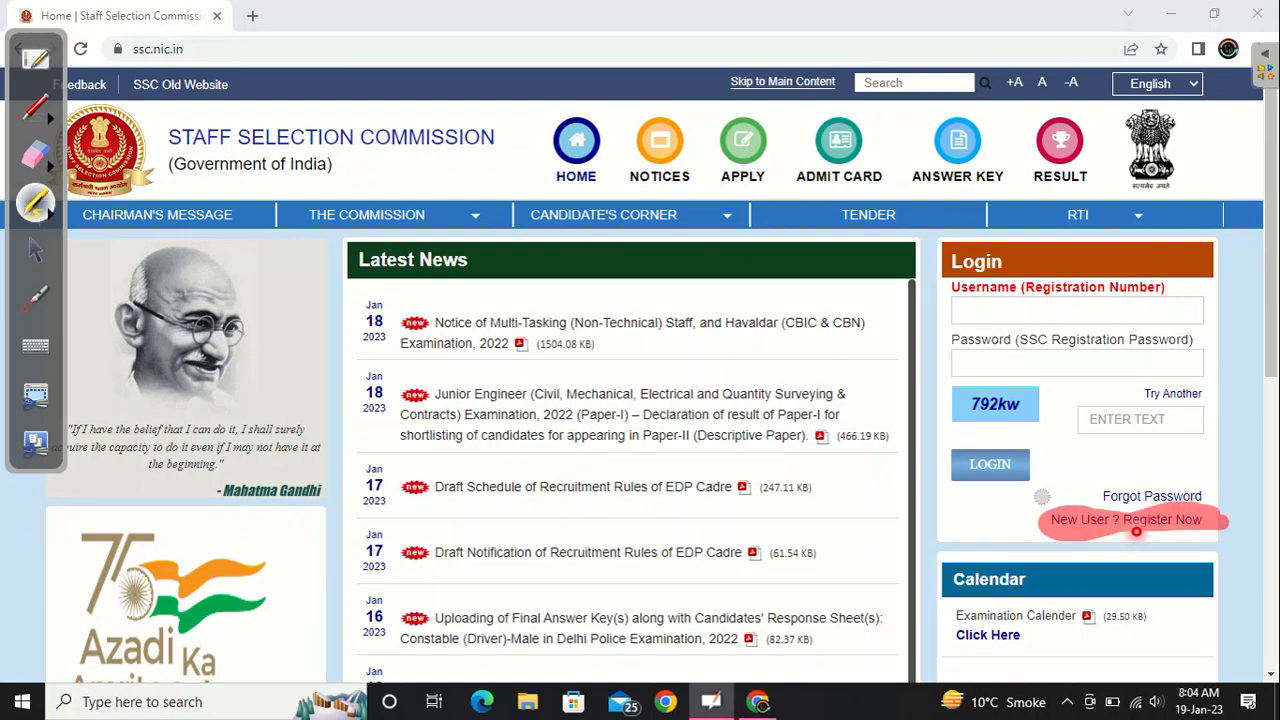
- Open the new user registration form and answer Yes to having Aadhaar
{"action": "left_click", "coordinate": [1081, 520]}
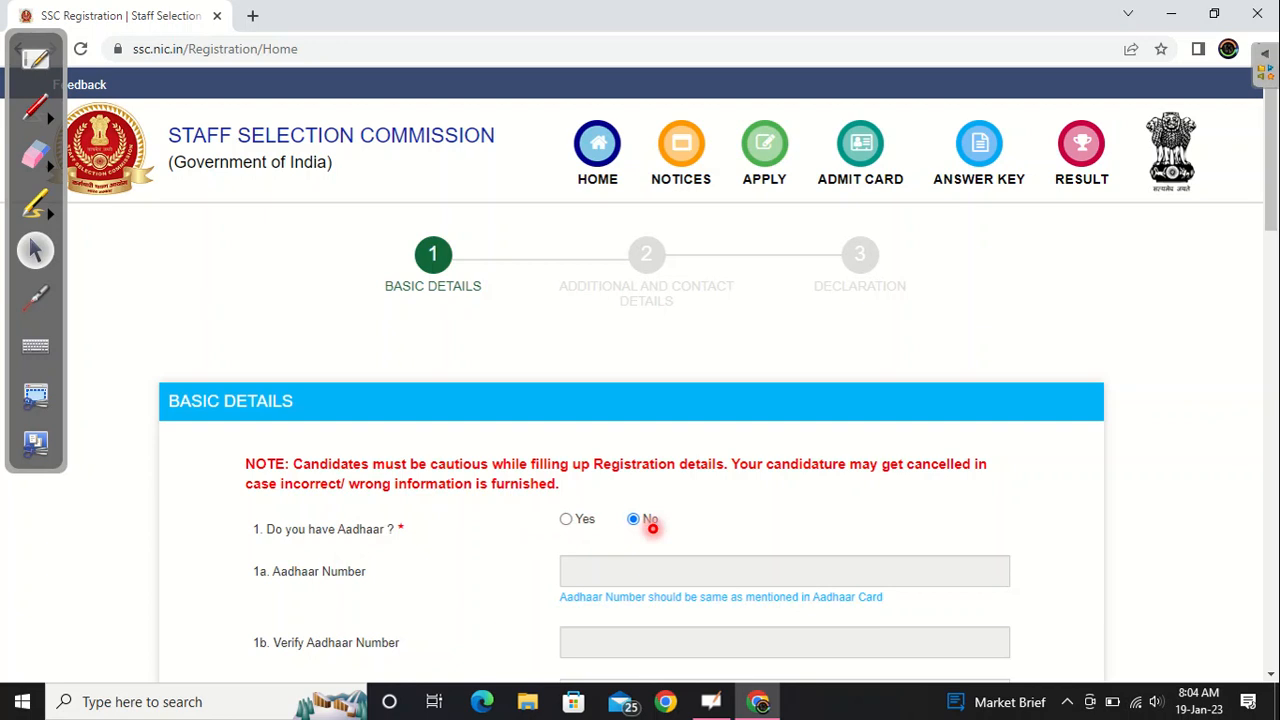
{"action": "scroll", "coordinate": [641, 507], "scroll_direction": "down", "scroll_amount": 3}
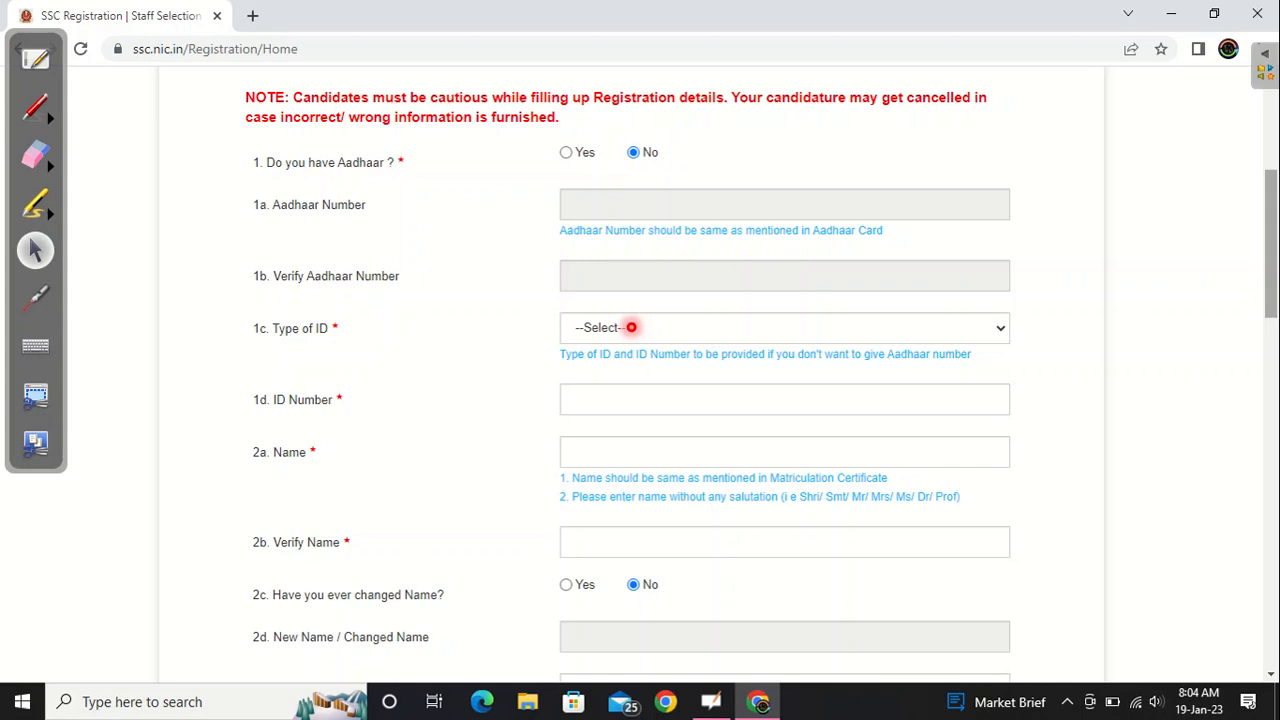
{"action": "left_click", "coordinate": [631, 327]}
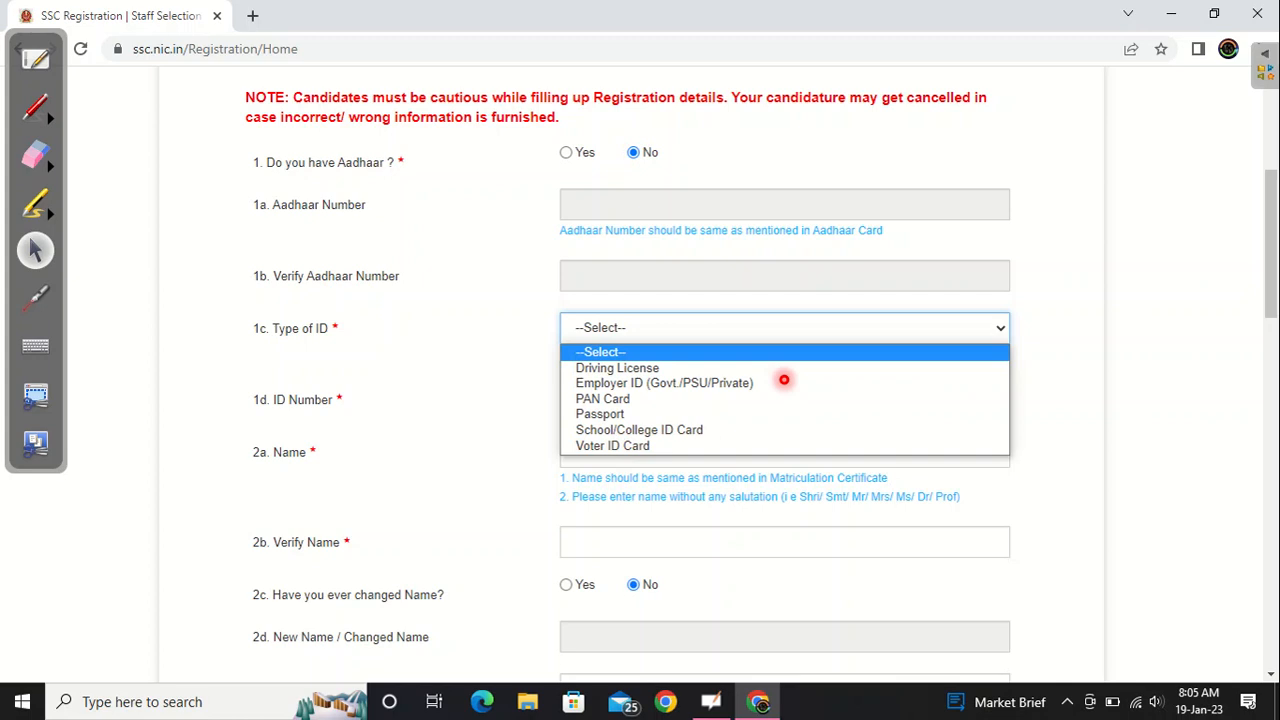
{"action": "key", "text": "Tab"}
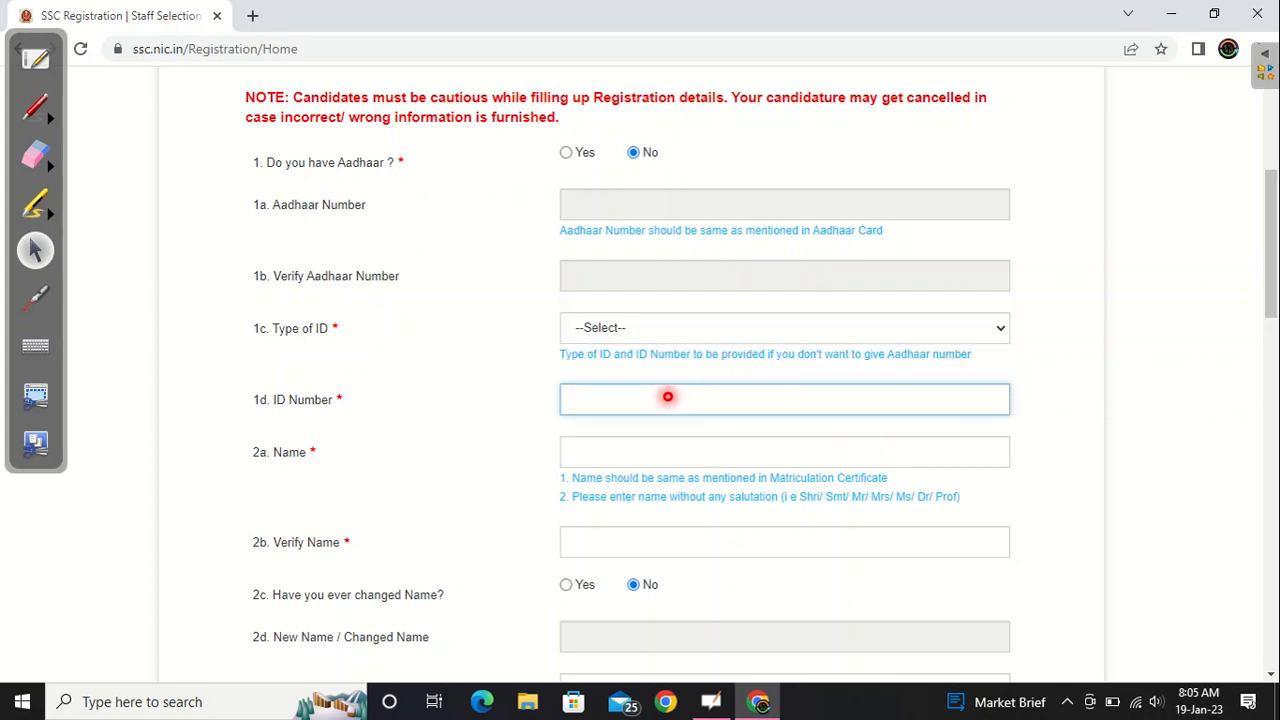
{"action": "left_click", "coordinate": [566, 153]}
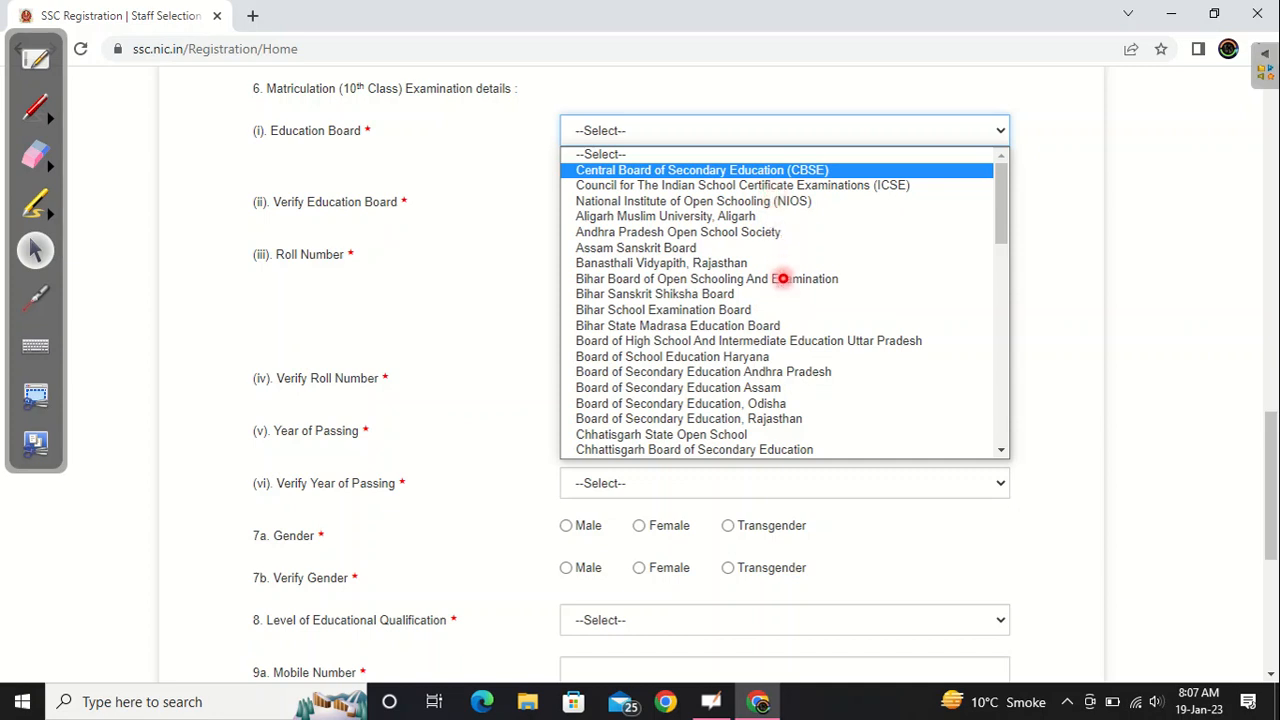
- Choose Central Board of Secondary Education (CBSE) as the matriculation board, complete the remaining basic details, and save the registration
{"action": "left_click", "coordinate": [748, 172]}
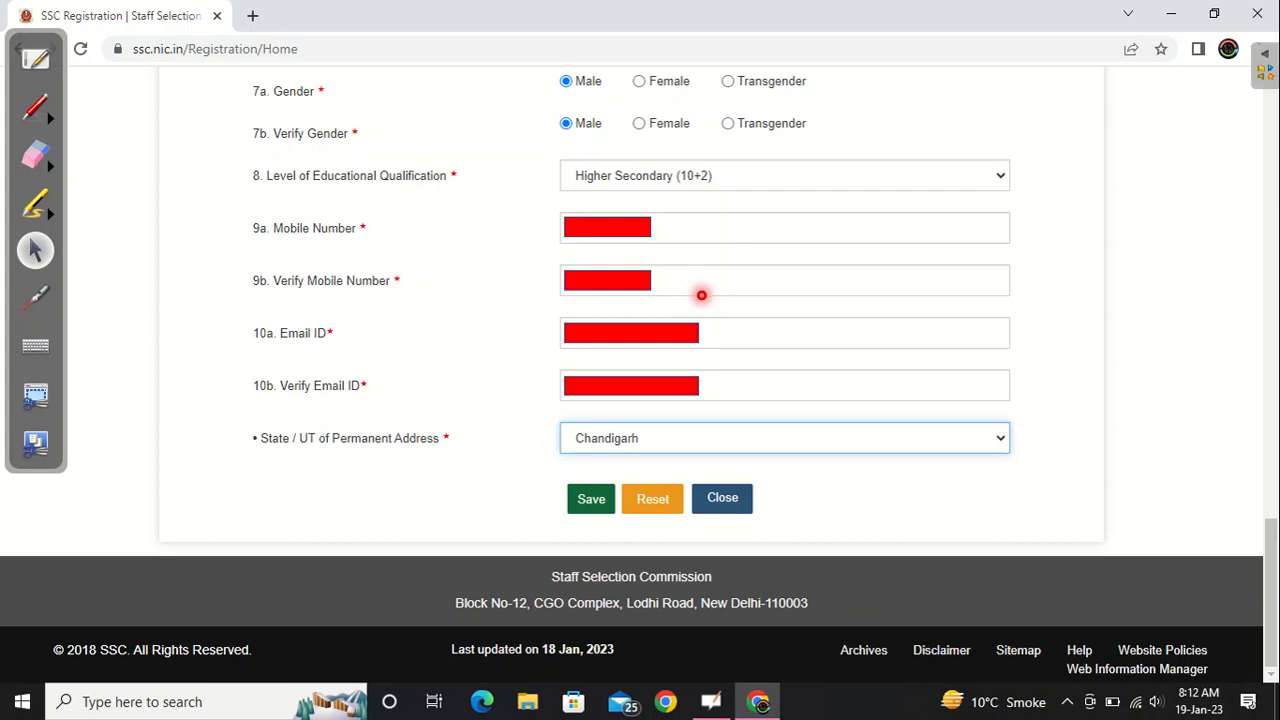
{"action": "left_click", "coordinate": [593, 490]}
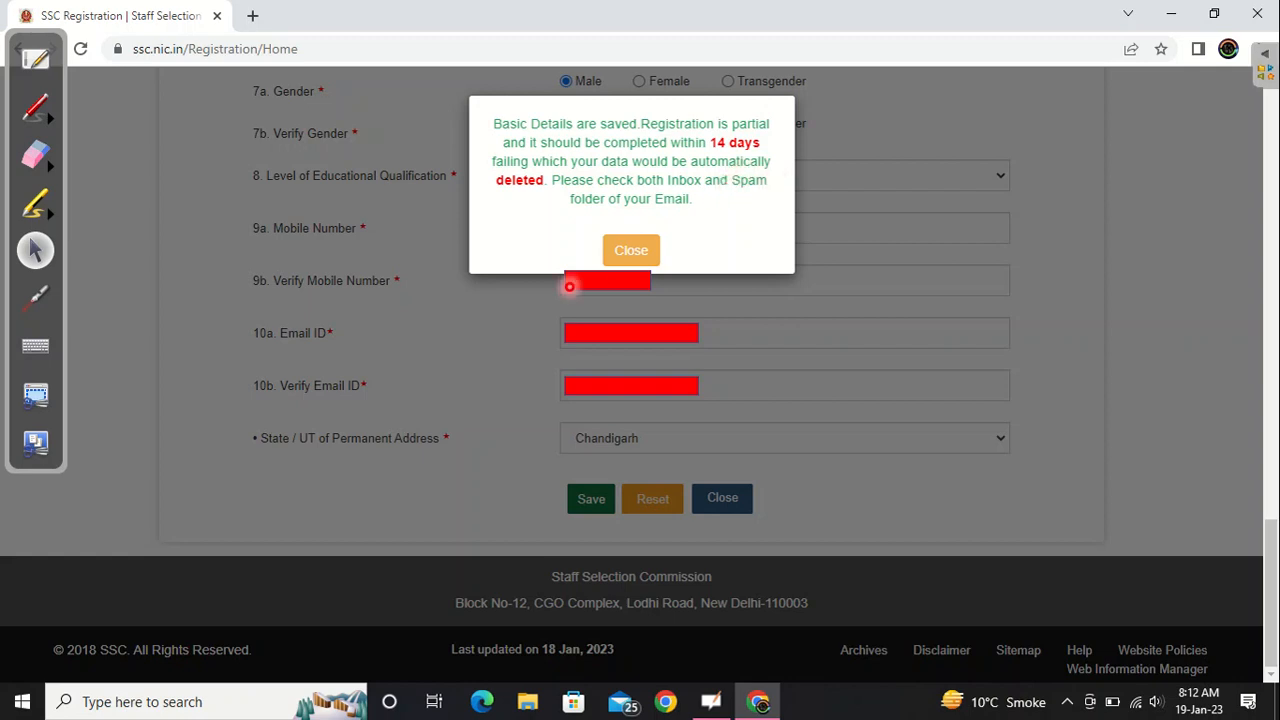
{"action": "left_click", "coordinate": [616, 251]}
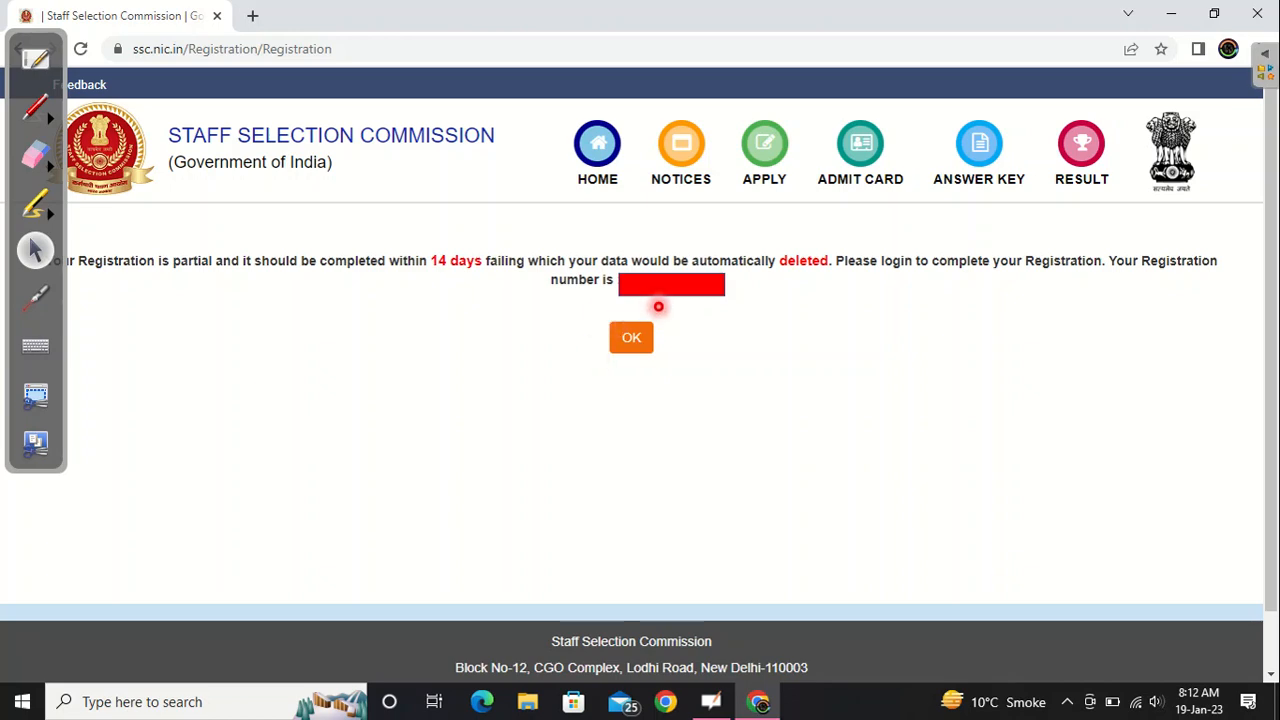
{"action": "left_click", "coordinate": [631, 337]}
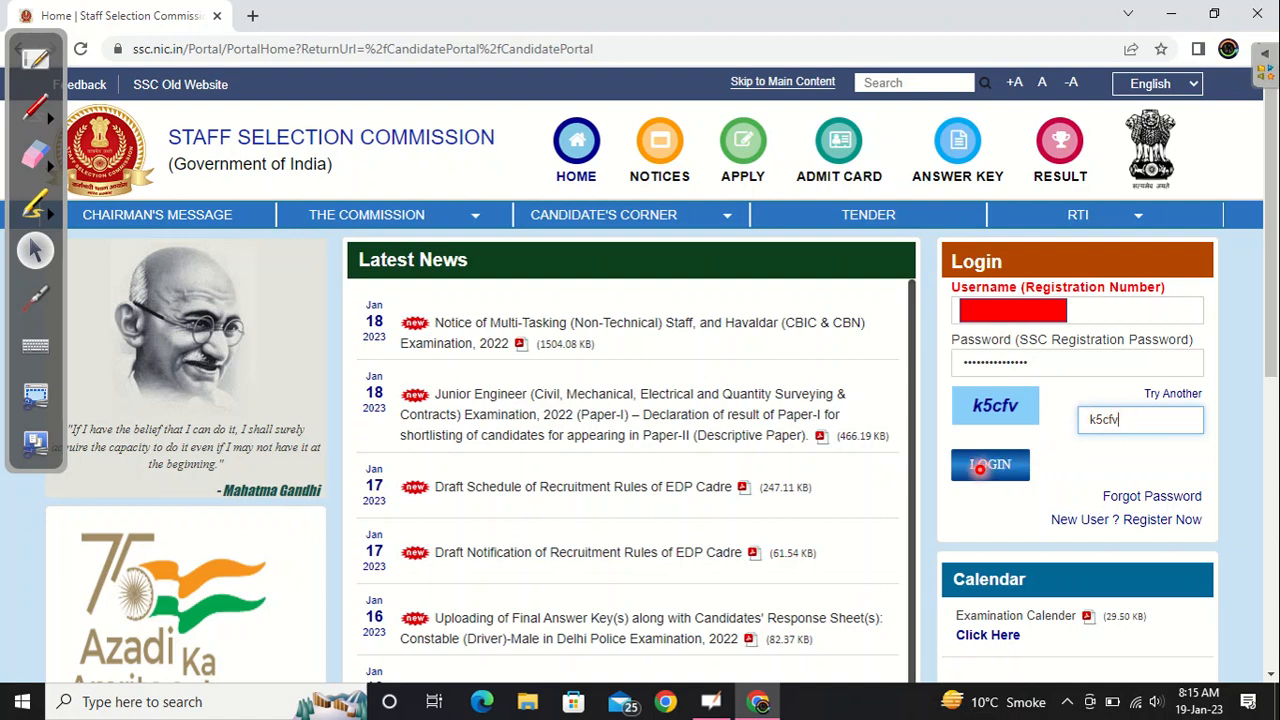
- Log in to the candidate portal and open the application form for the Multi Tasking (Non-Technical) Staff, and Havaldar Examination, 2022
{"action": "left_click", "coordinate": [980, 466]}
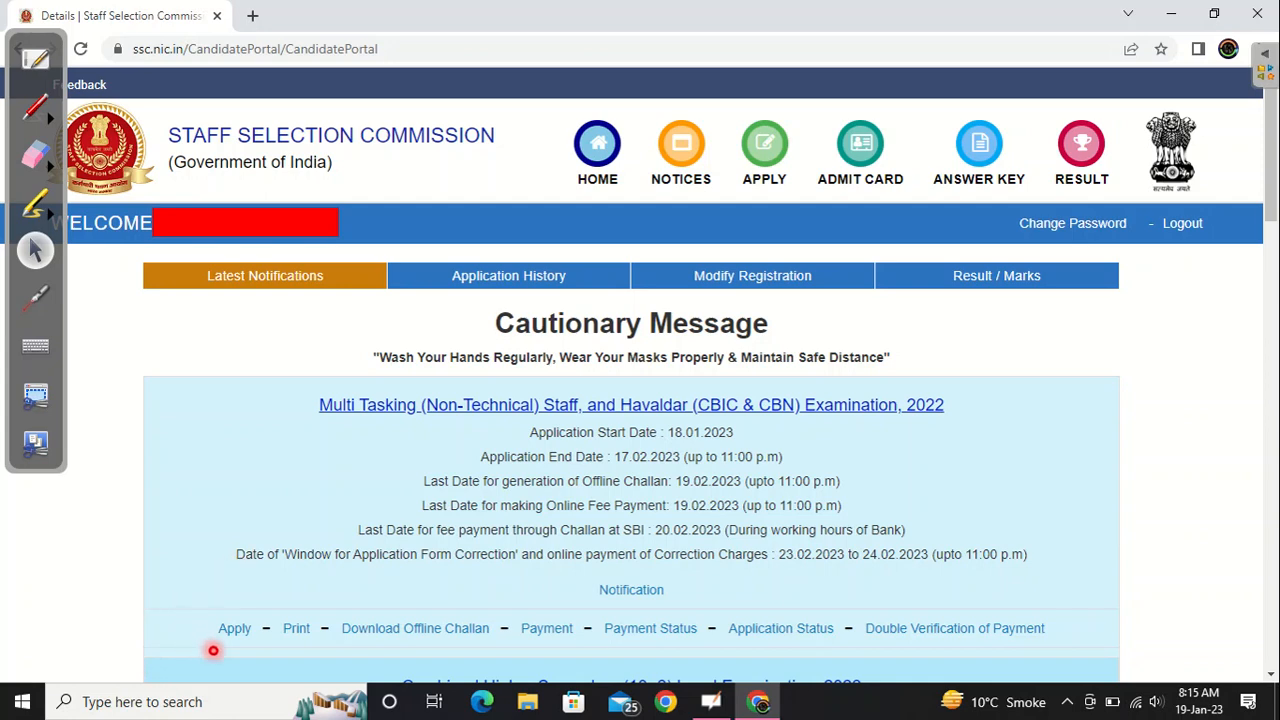
{"action": "scroll", "coordinate": [206, 637], "scroll_direction": "down", "scroll_amount": 3}
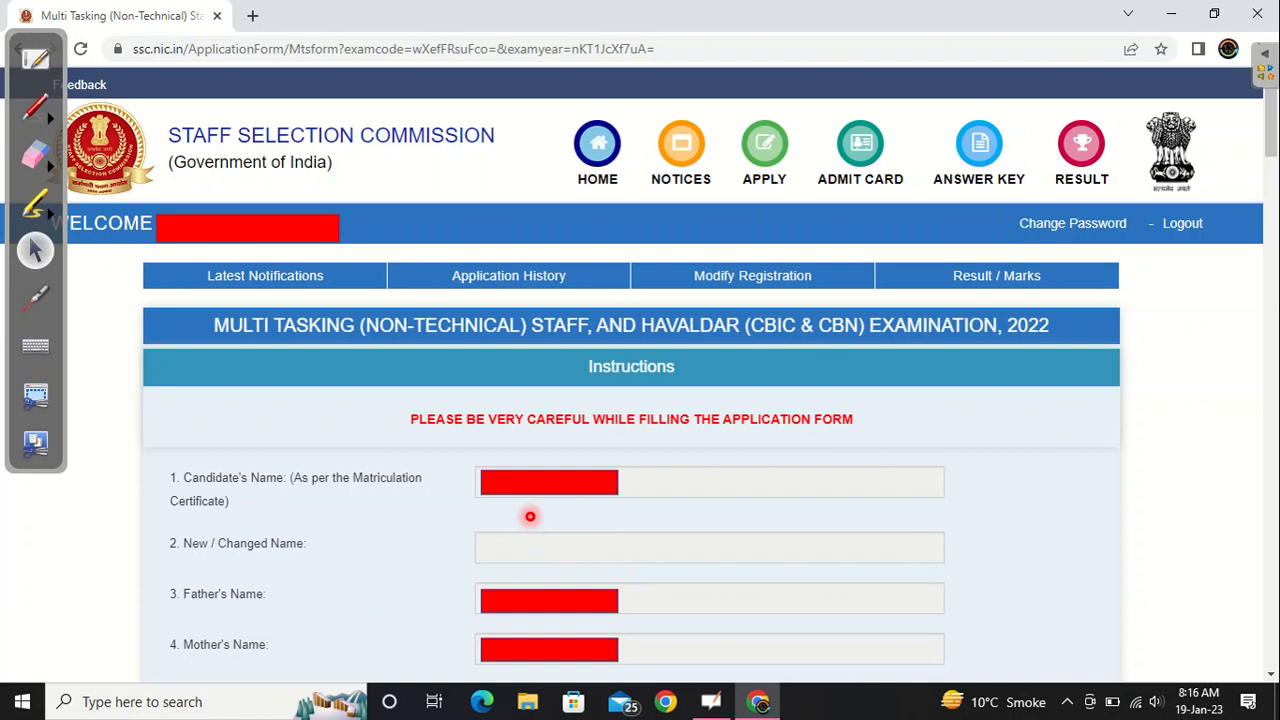
- Choose the three preferred examination centres in the application form
{"action": "scroll", "coordinate": [530, 516], "scroll_direction": "down", "scroll_amount": 4}
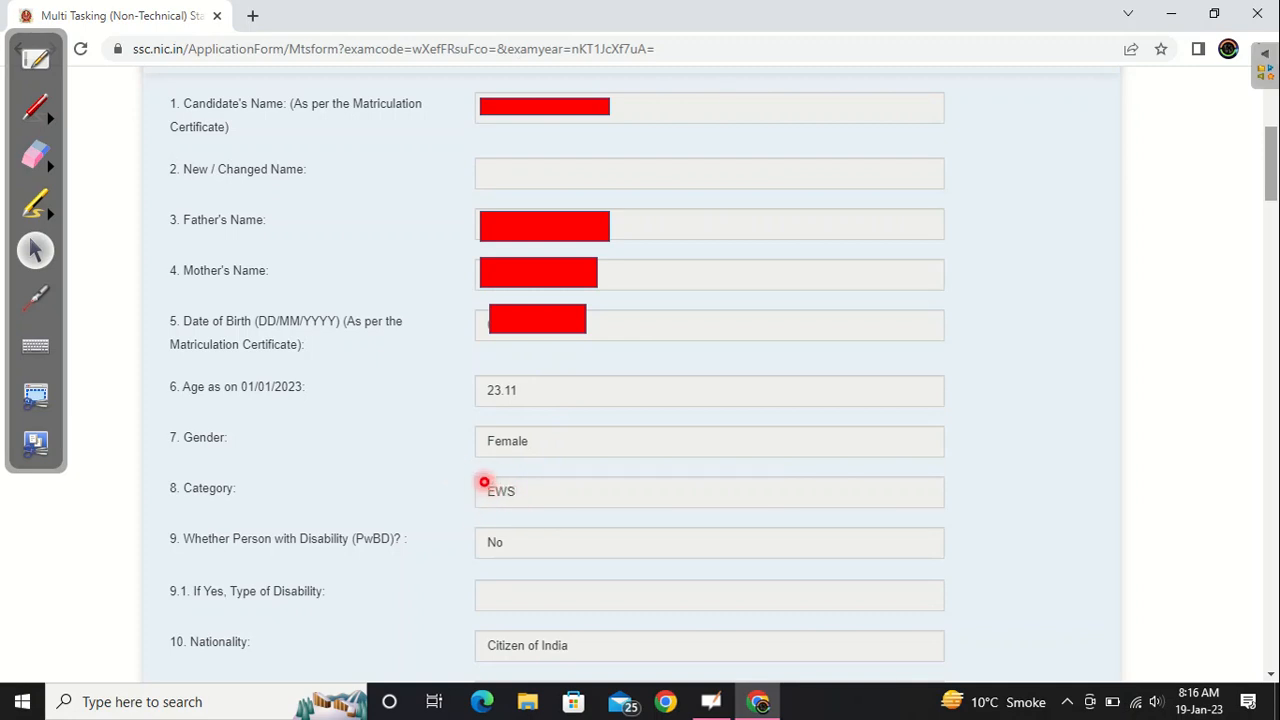
{"action": "scroll", "coordinate": [484, 482], "scroll_direction": "down", "scroll_amount": 5}
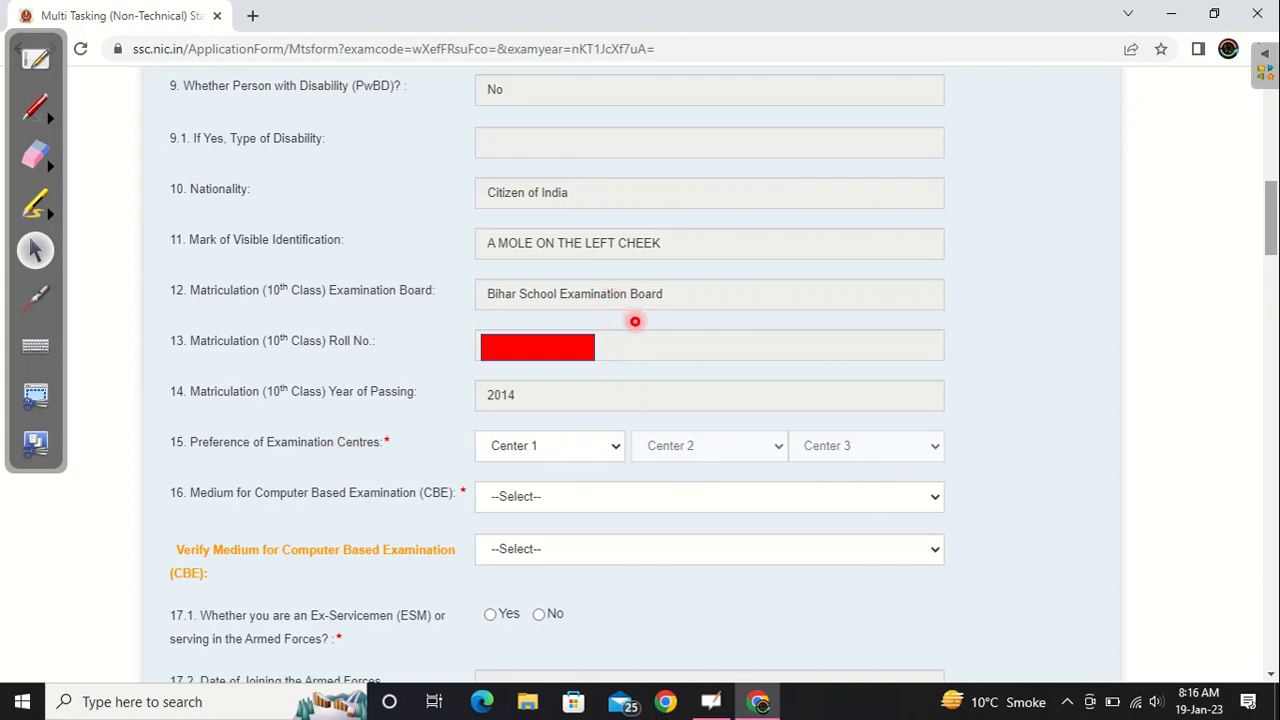
{"action": "key", "text": "alt+Down"}
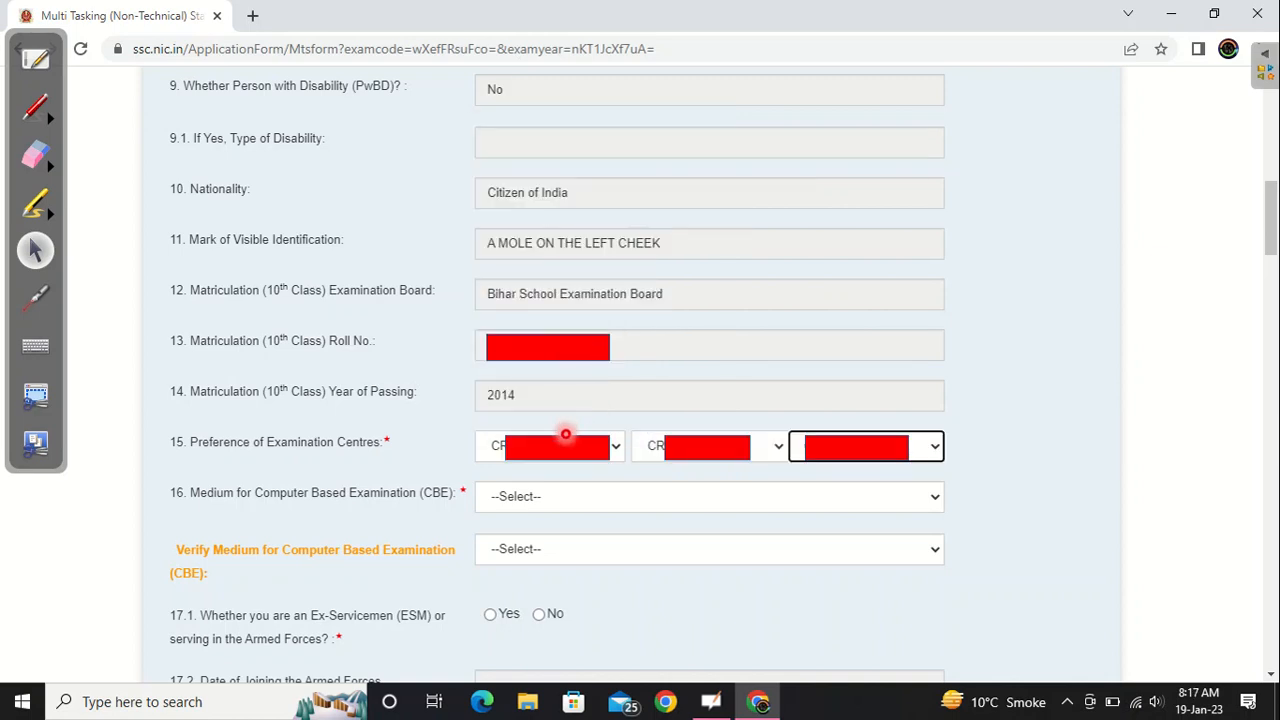
- Set and verify Hindi (1) as the medium for the Computer Based Examination, and answer No to being an Ex-Serviceman
{"action": "left_click", "coordinate": [566, 497]}
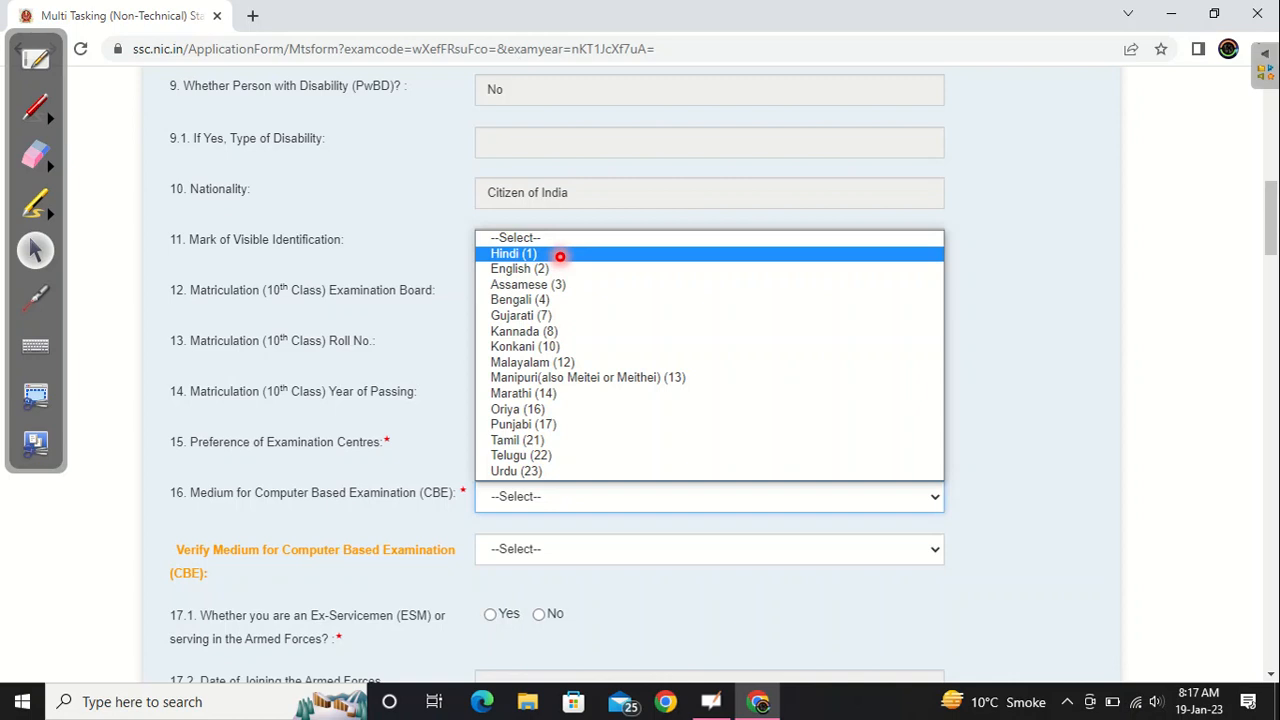
{"action": "left_click", "coordinate": [560, 254]}
{"action": "scroll", "coordinate": [560, 256], "scroll_direction": "down", "scroll_amount": 3}
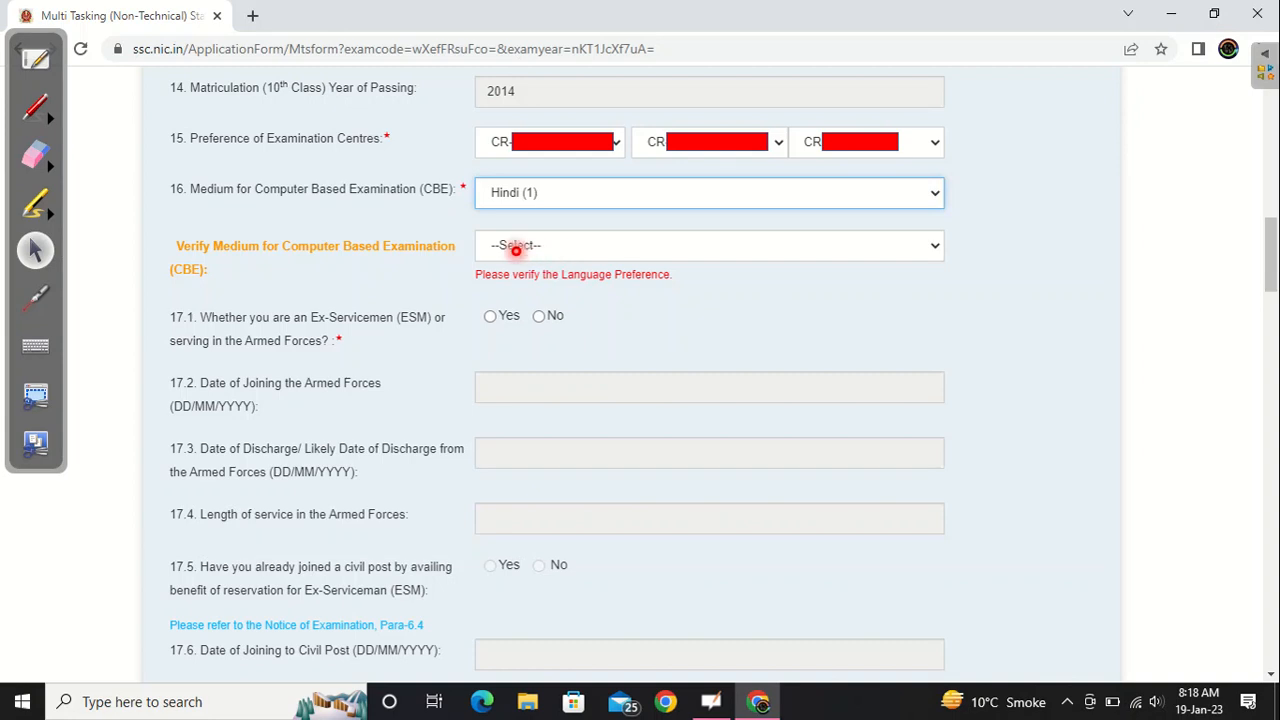
{"action": "left_click", "coordinate": [516, 250]}
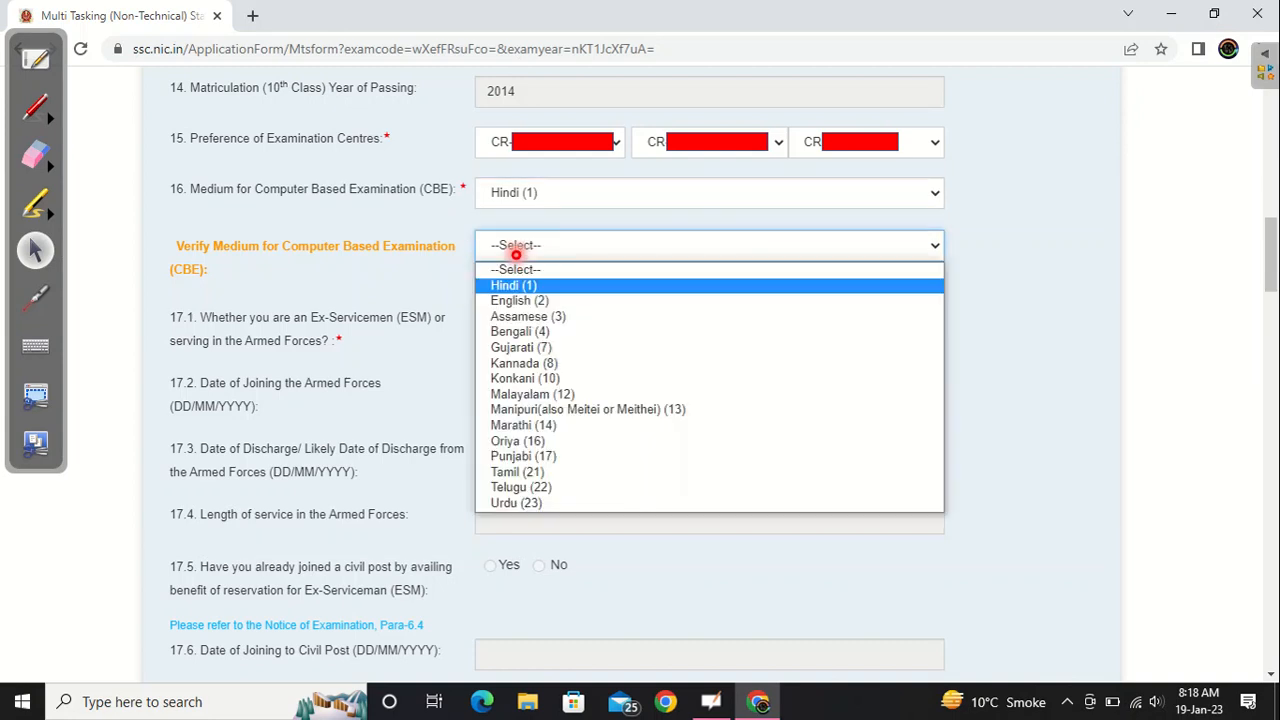
{"action": "left_click", "coordinate": [505, 290]}
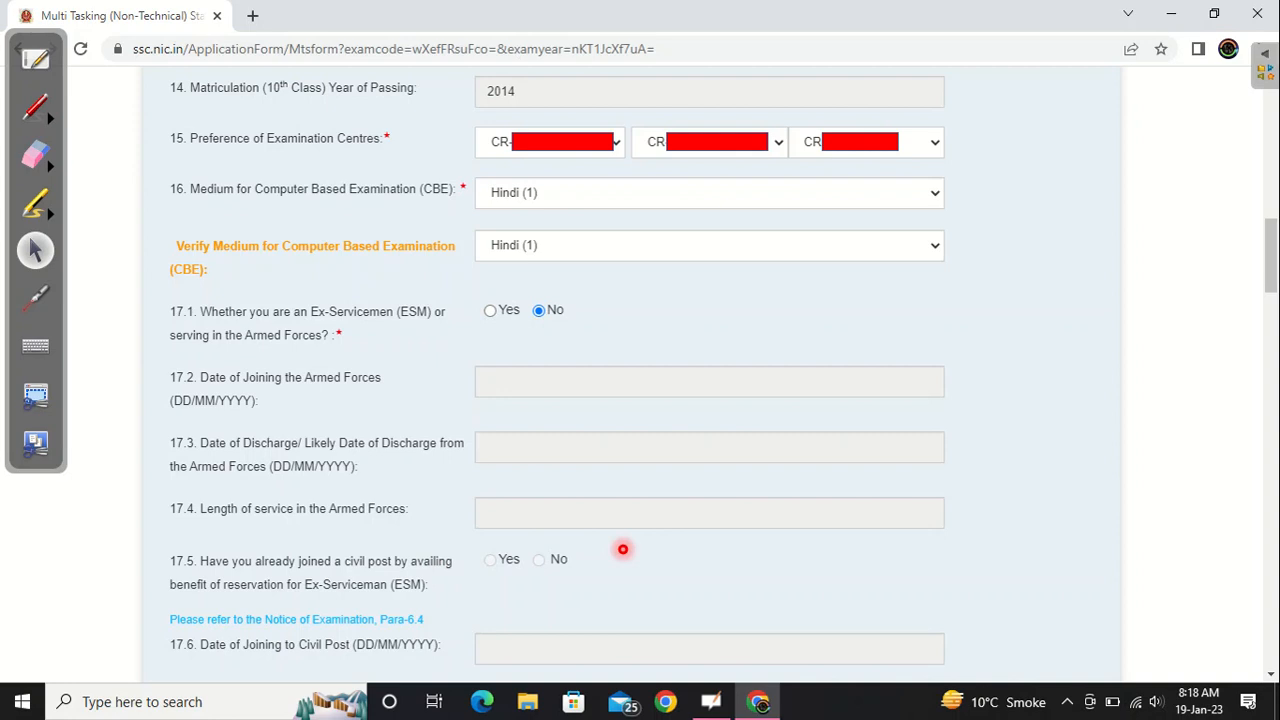
- Answer No to the question on seeking age relaxation
{"action": "scroll", "coordinate": [622, 549], "scroll_direction": "down", "scroll_amount": 5}
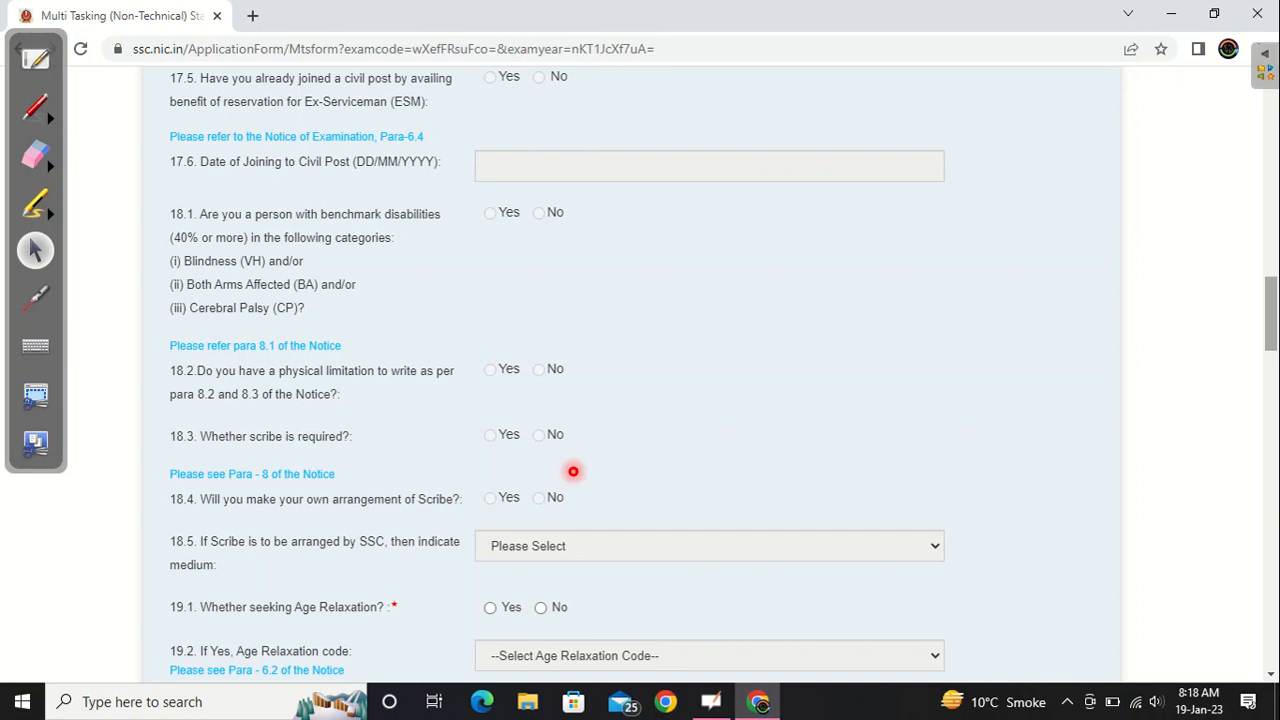
{"action": "scroll", "coordinate": [573, 471], "scroll_direction": "down", "scroll_amount": 3}
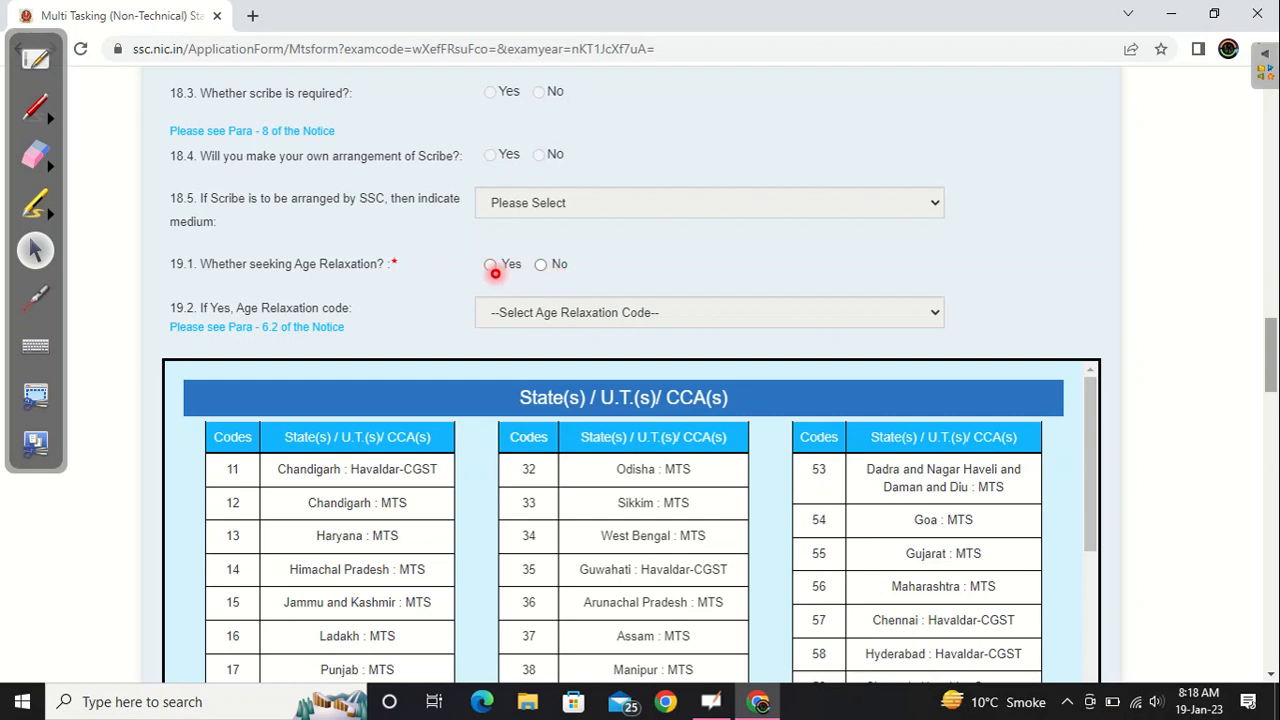
{"action": "left_click", "coordinate": [541, 265]}
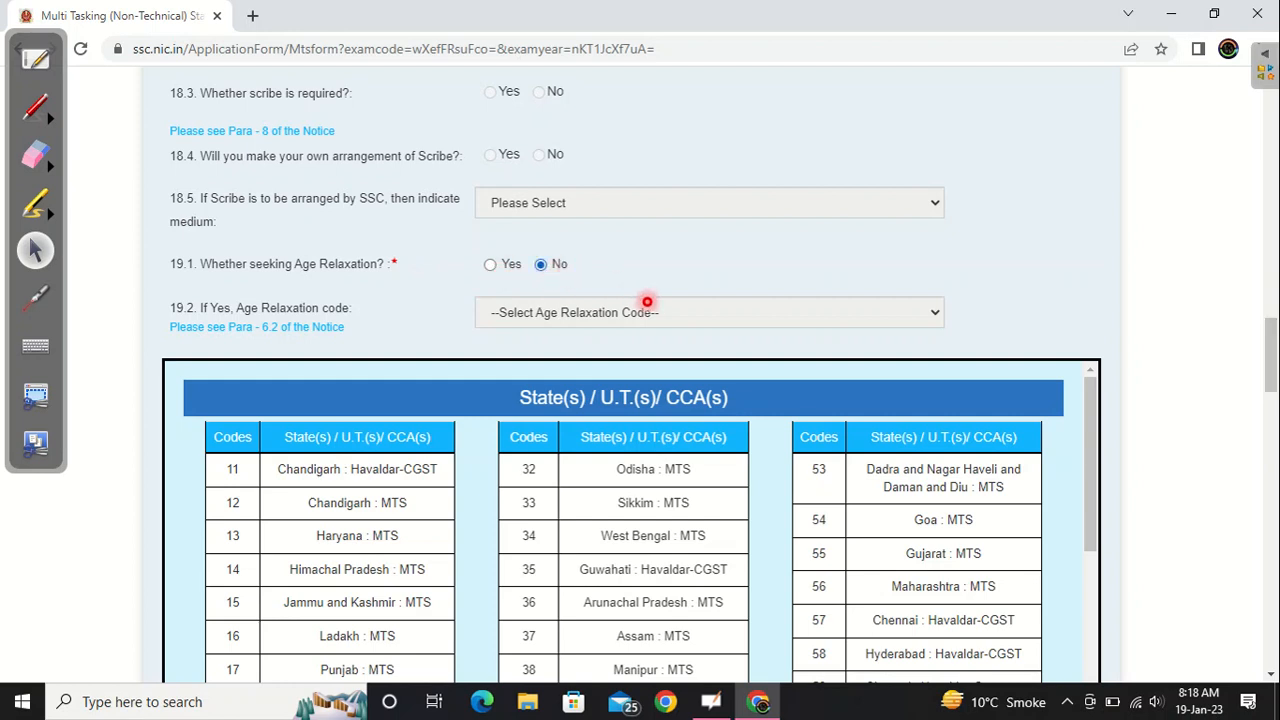
- Enter state preferences 24, 20, 72, 22, 25, 21, 14, 45, 55, 70 and 71, and fill the remaining boxes with X
{"action": "scroll", "coordinate": [647, 302], "scroll_direction": "down", "scroll_amount": 2}
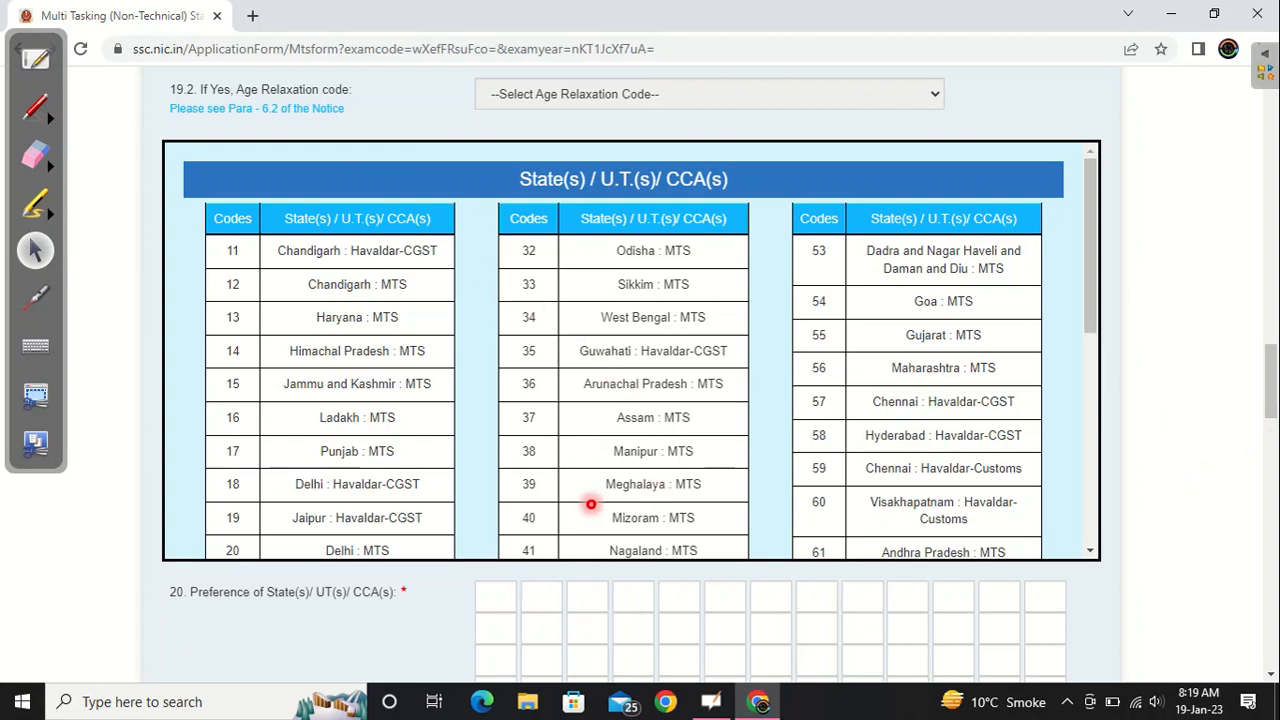
{"action": "scroll", "coordinate": [591, 505], "scroll_direction": "down", "scroll_amount": 3}
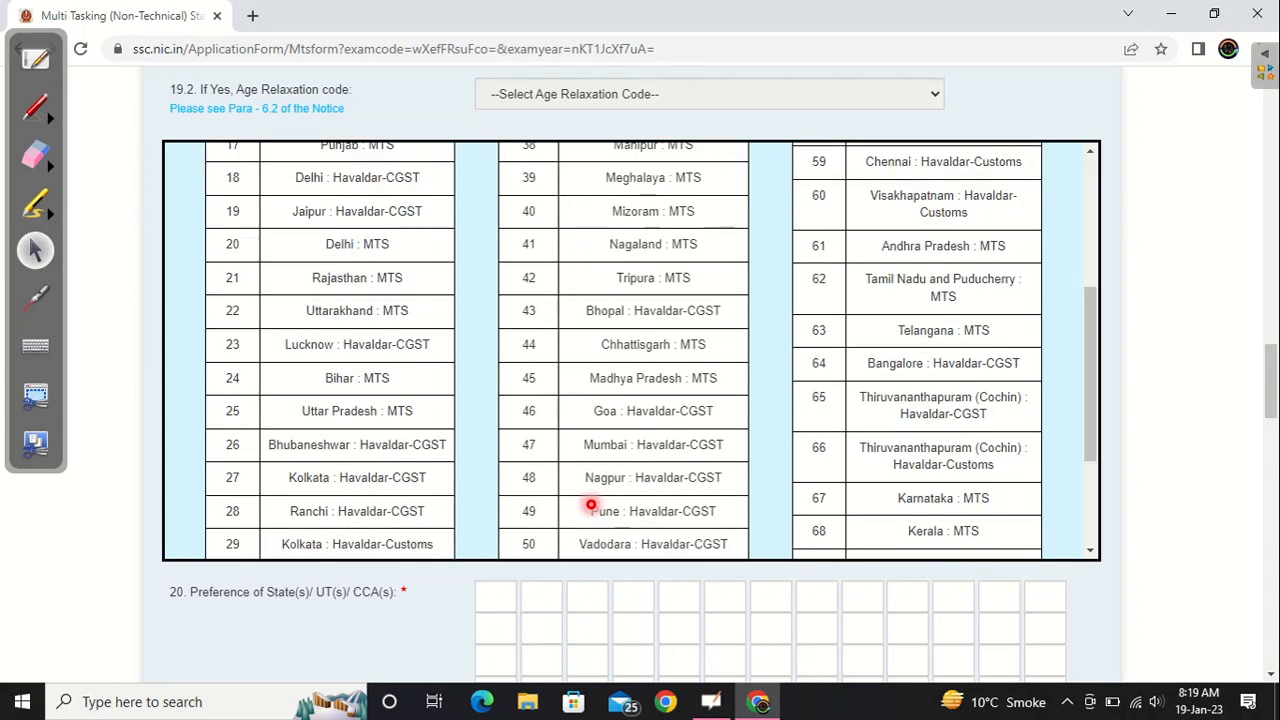
{"action": "scroll", "coordinate": [591, 505], "scroll_direction": "down", "scroll_amount": 3}
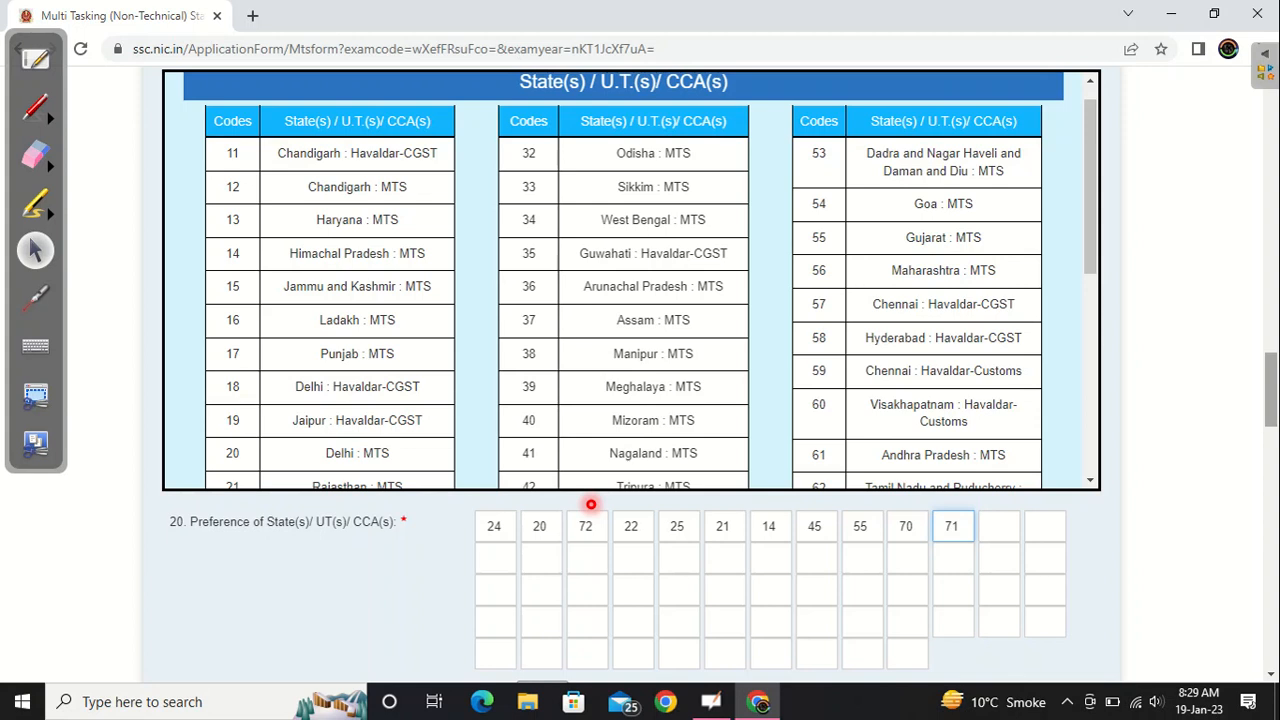
{"action": "scroll", "coordinate": [591, 505], "scroll_direction": "down", "scroll_amount": 3}
{"action": "type", "text": "X"}
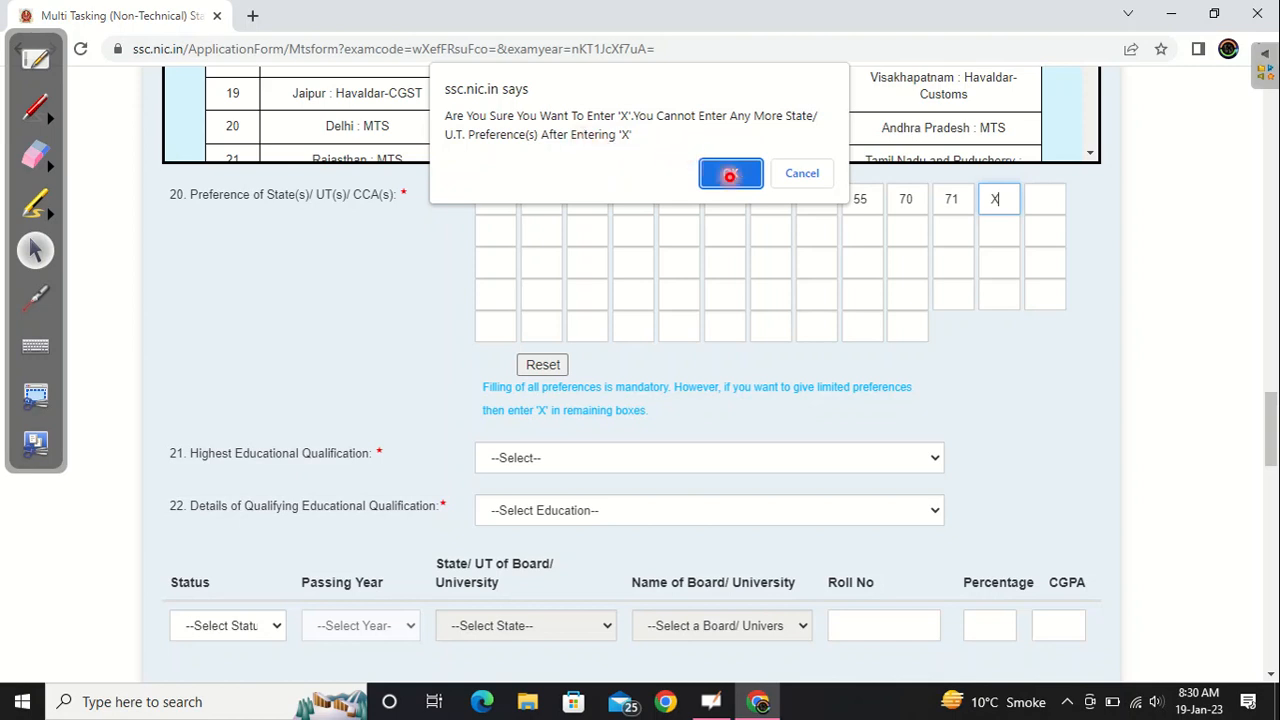
{"action": "left_click", "coordinate": [730, 175]}
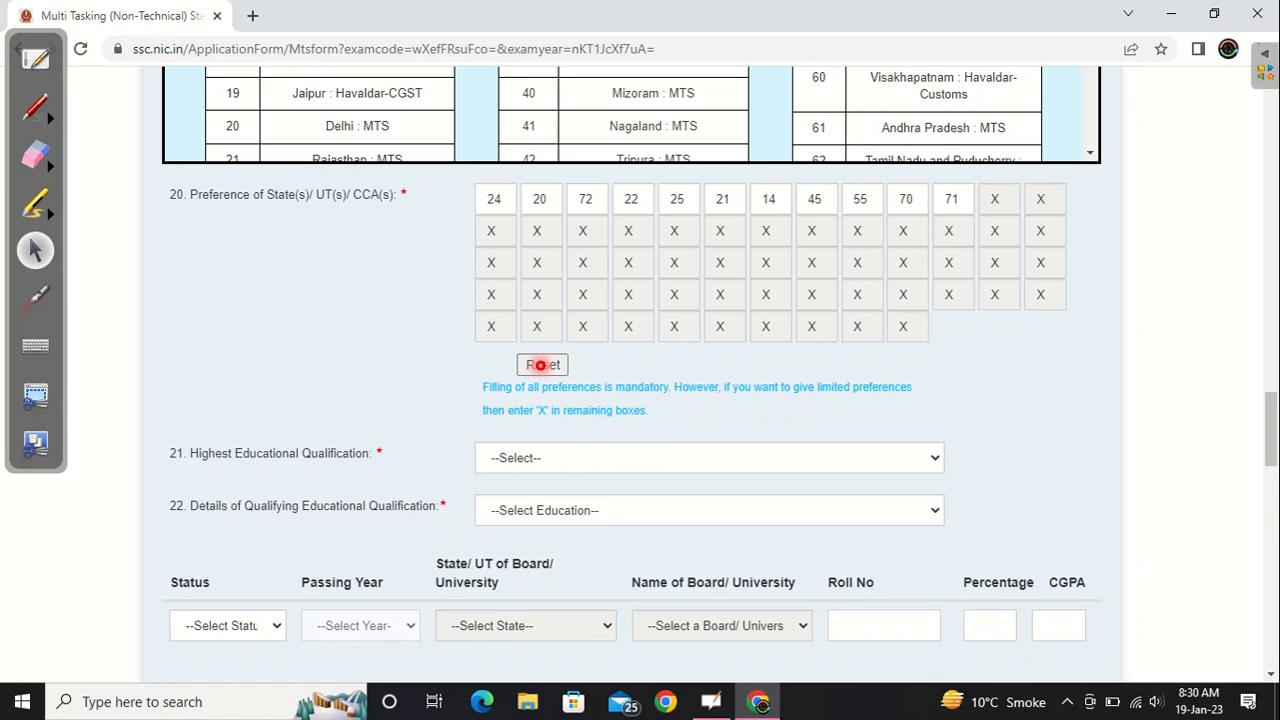
- Complete the qualification details with B.Com. (Hons.)(8) as the highest qualification, and upload the photograph and signature files
{"action": "left_click", "coordinate": [560, 458]}
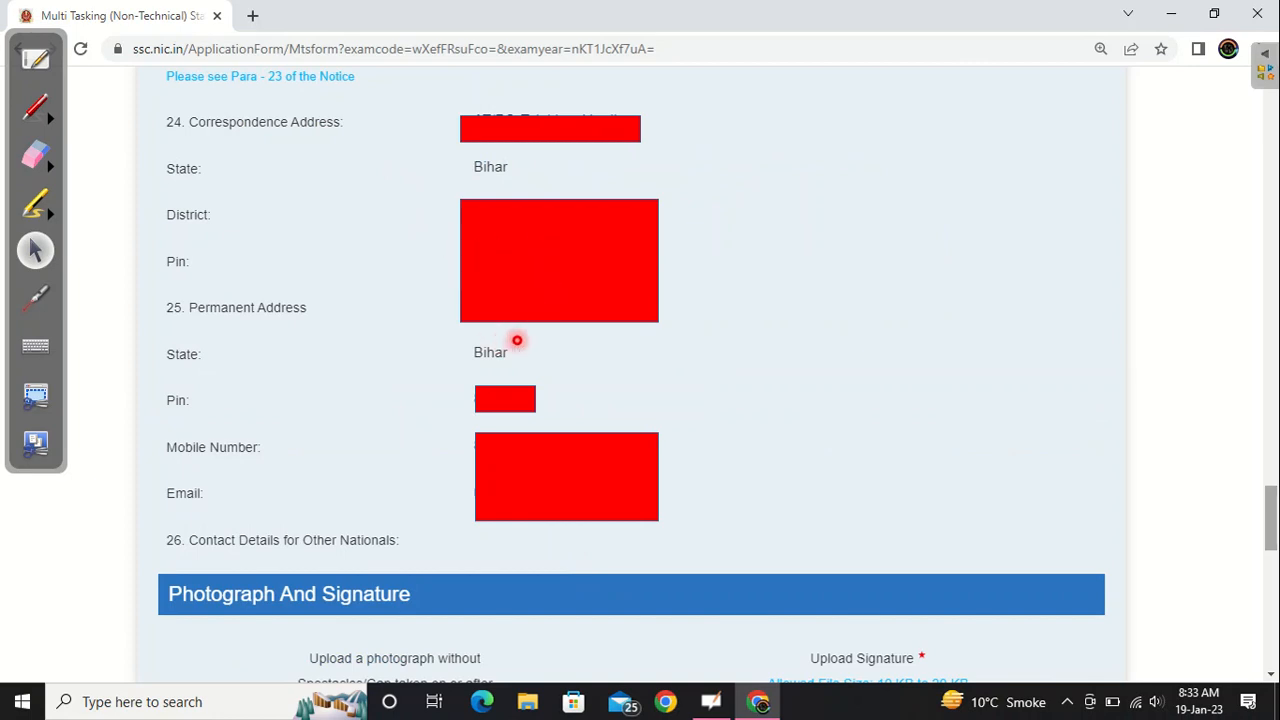
{"action": "scroll", "coordinate": [517, 340], "scroll_direction": "down", "scroll_amount": 4}
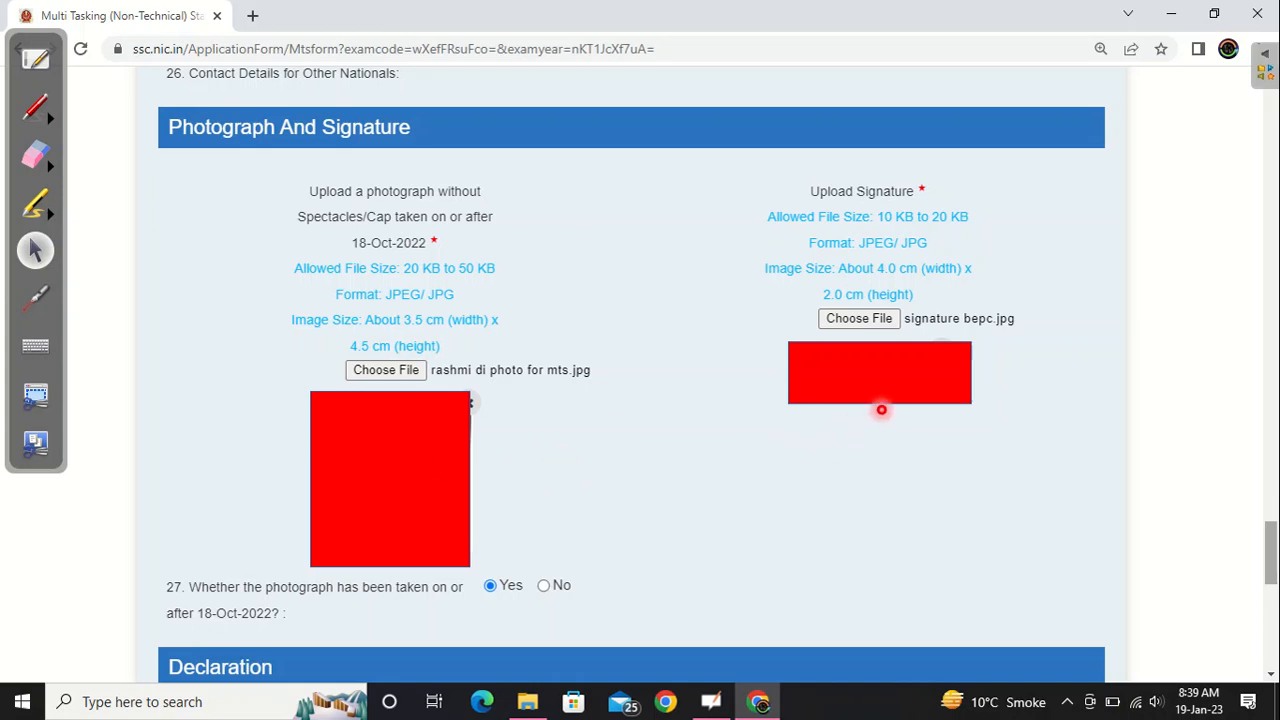
{"action": "scroll", "coordinate": [407, 370], "scroll_direction": "down", "scroll_amount": 5}
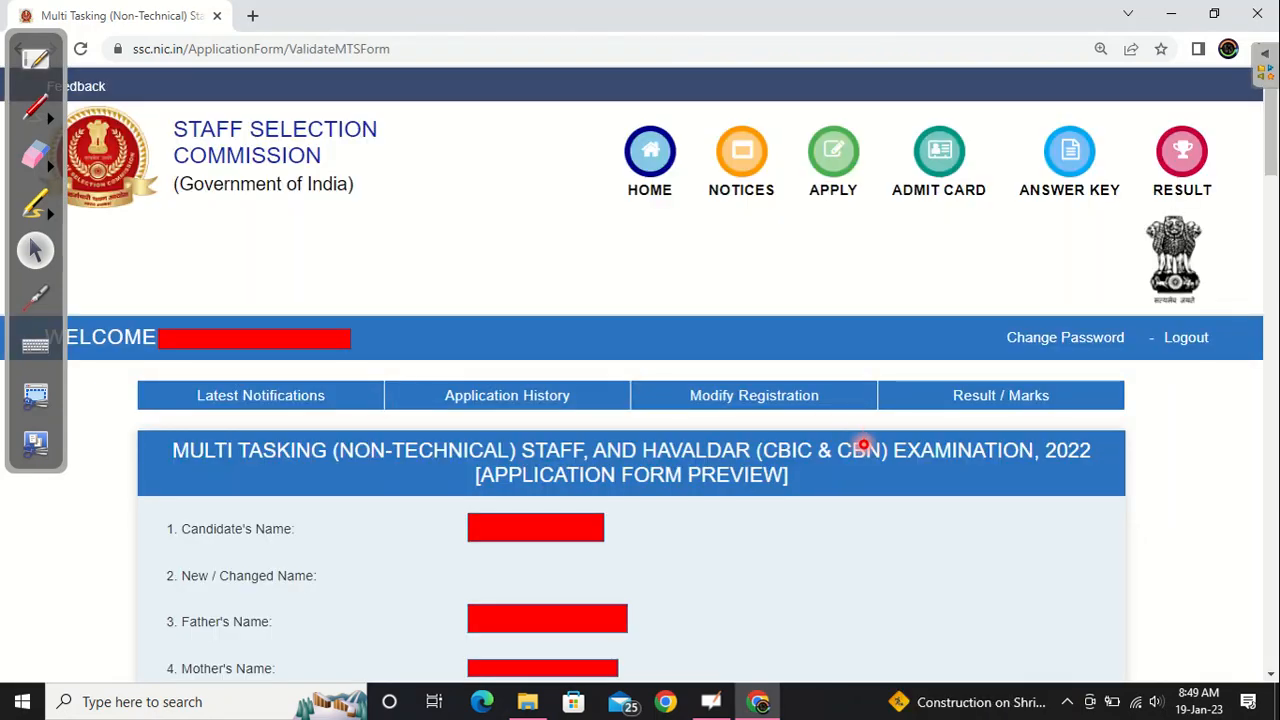
- Review the application form preview from the candidate's details through the photograph and signature, and submit the application
{"action": "scroll", "coordinate": [863, 444], "scroll_direction": "down", "scroll_amount": 3}
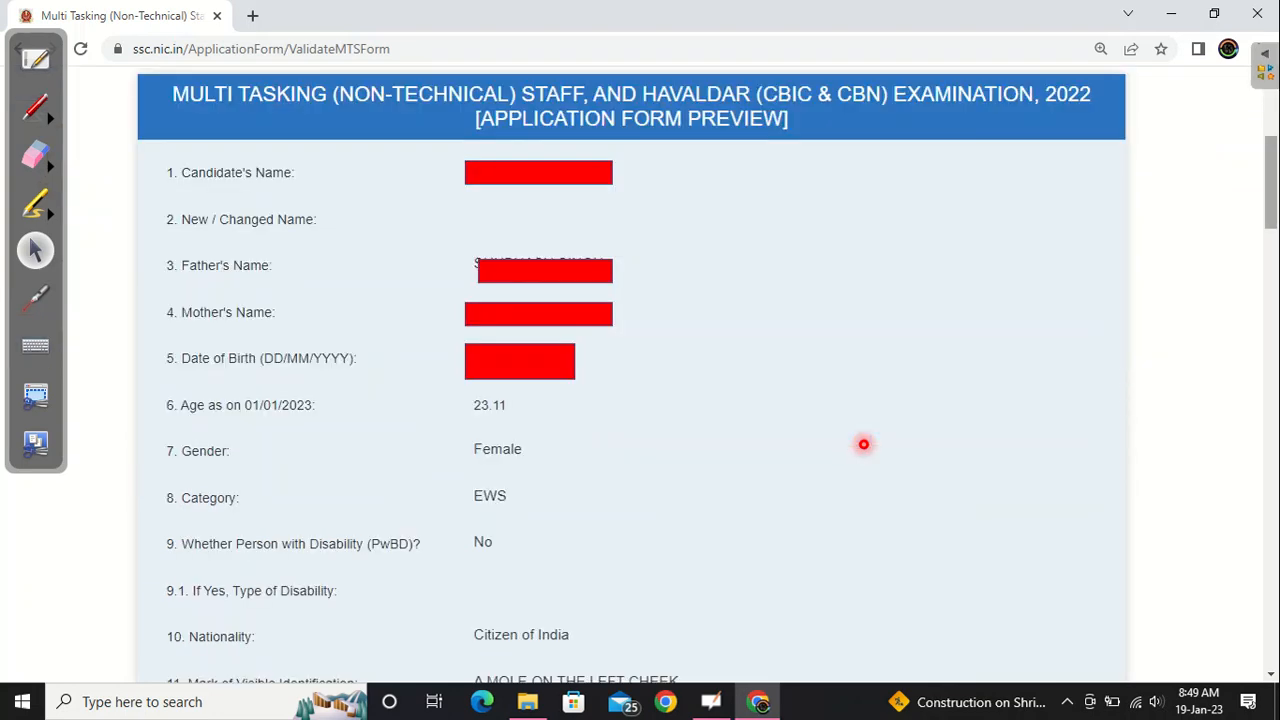
{"action": "scroll", "coordinate": [863, 444], "scroll_direction": "down", "scroll_amount": 5}
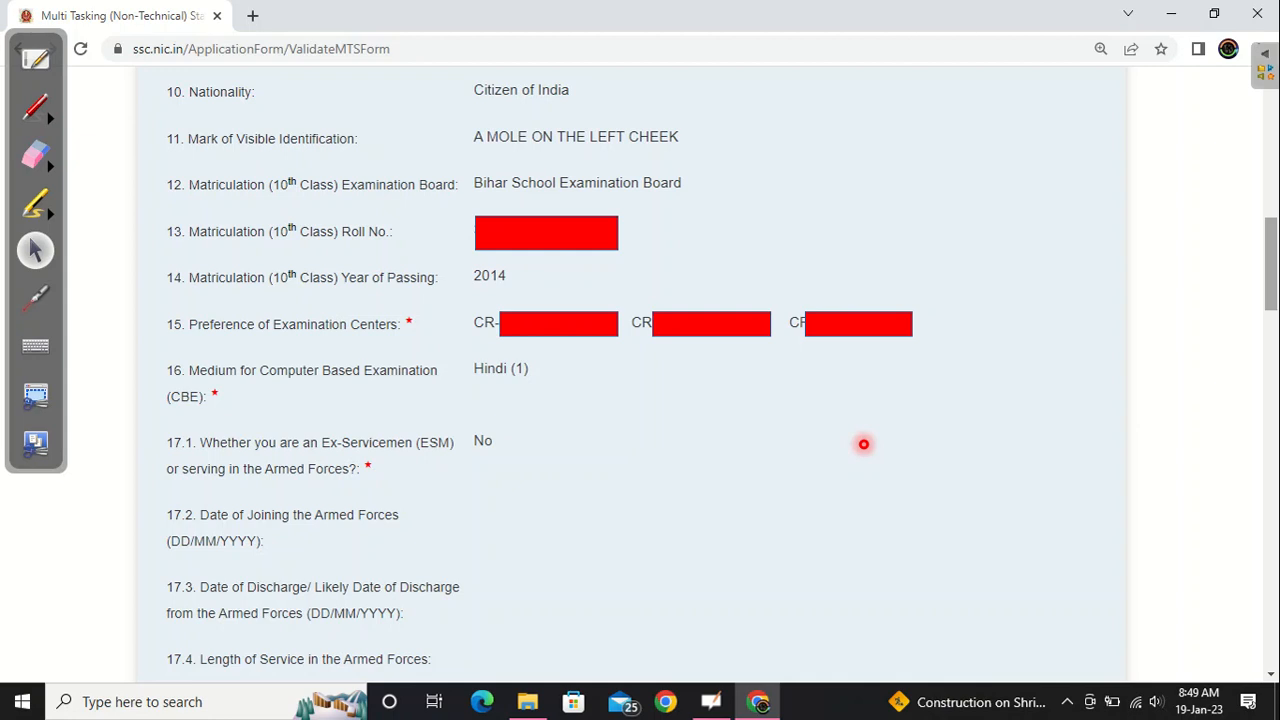
{"action": "scroll", "coordinate": [863, 444], "scroll_direction": "down", "scroll_amount": 6}
{"action": "scroll", "coordinate": [863, 444], "scroll_direction": "down", "scroll_amount": 6}
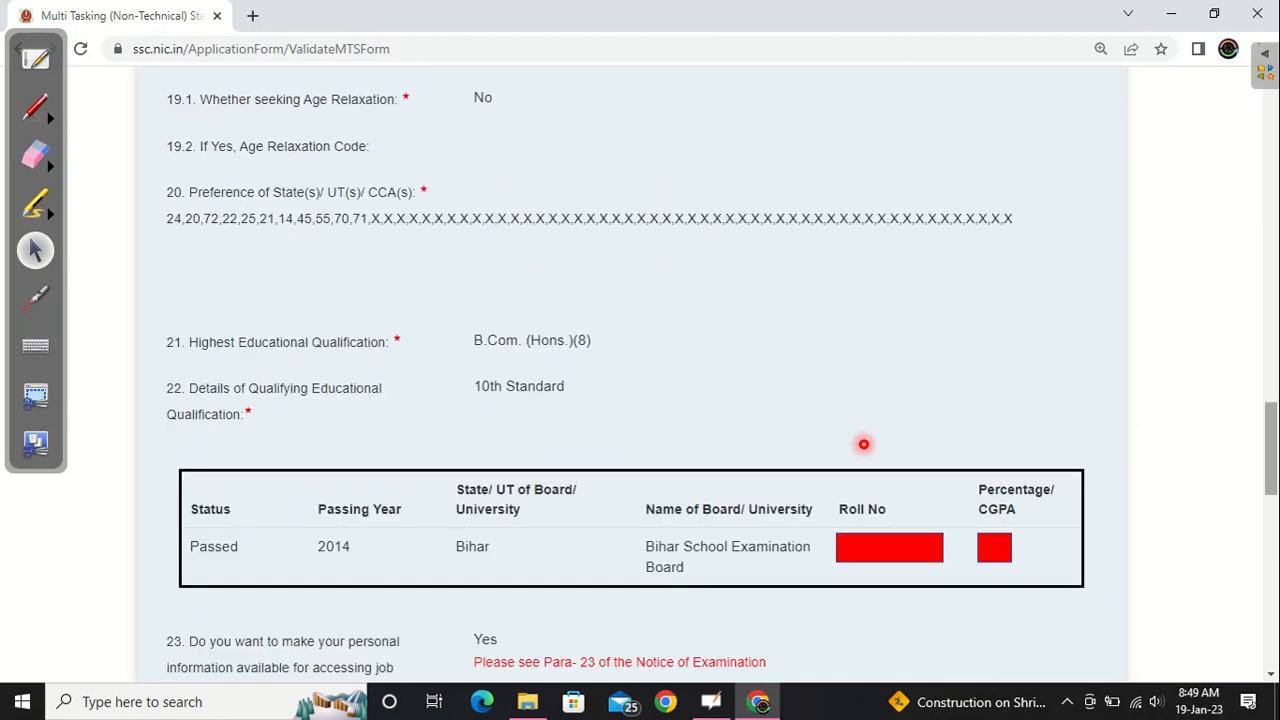
{"action": "scroll", "coordinate": [863, 444], "scroll_direction": "down", "scroll_amount": 5}
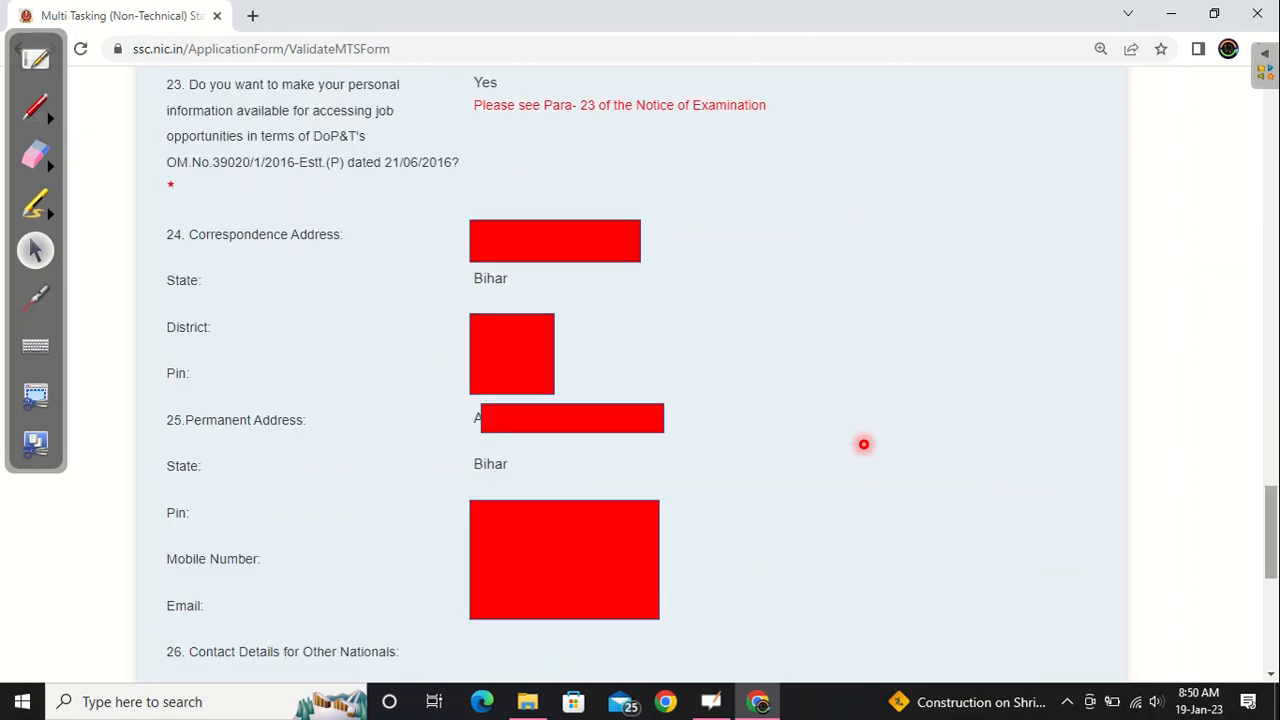
{"action": "scroll", "coordinate": [863, 444], "scroll_direction": "down", "scroll_amount": 5}
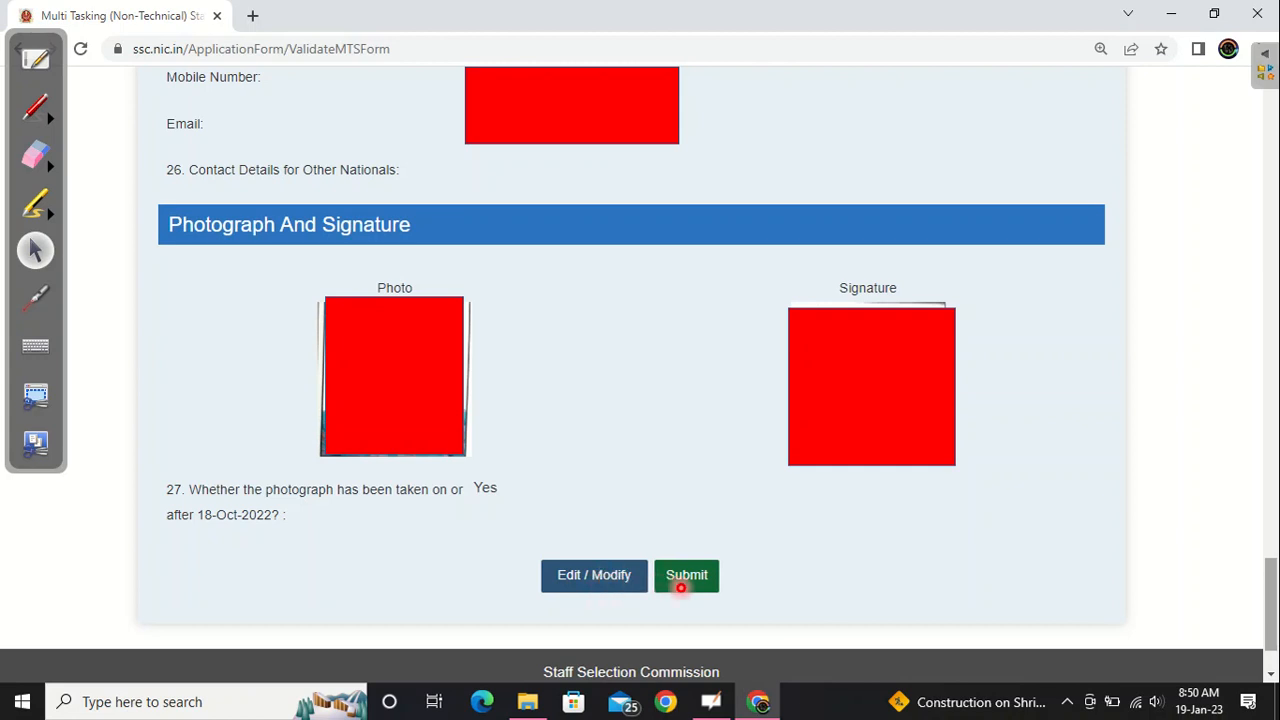
{"action": "left_click", "coordinate": [682, 586]}
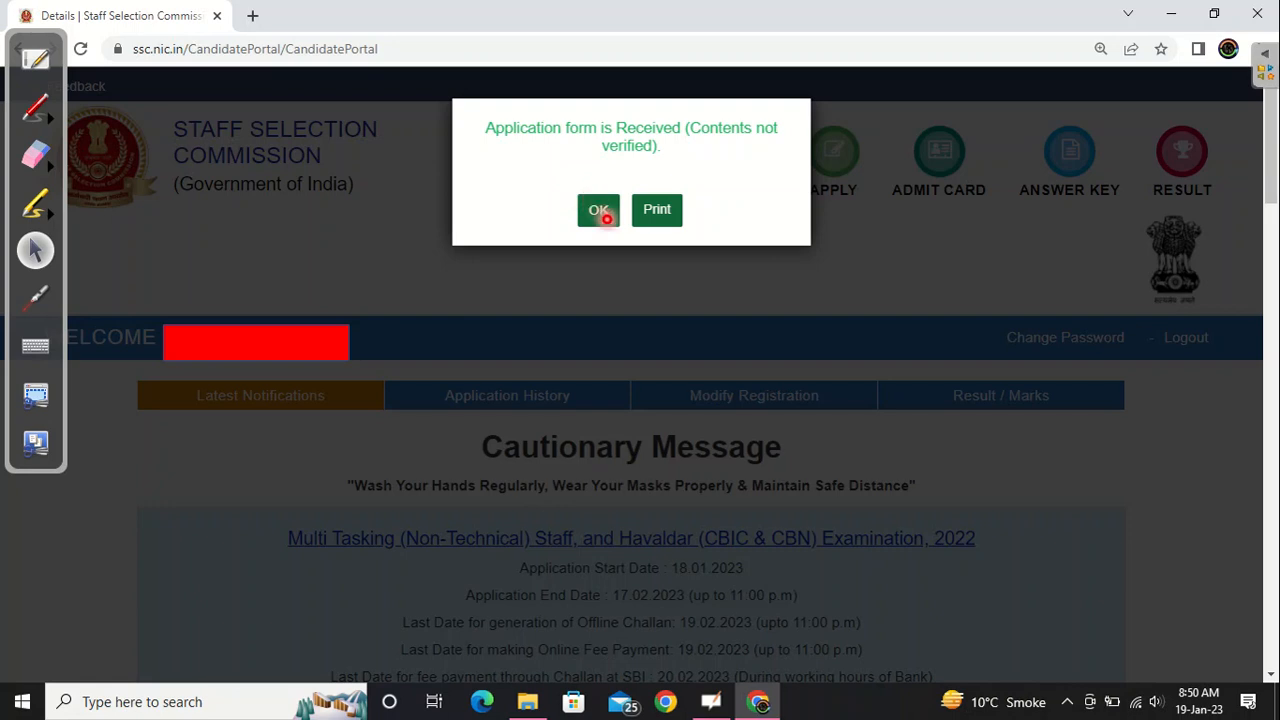
- Acknowledge the submission confirmation, then open the print version of the Multi Tasking (Non-Technical) Staff, and Havaldar Examination, 2022 application and review its pages
{"action": "left_click", "coordinate": [598, 210]}
{"action": "scroll", "coordinate": [604, 216], "scroll_direction": "down", "scroll_amount": 2}
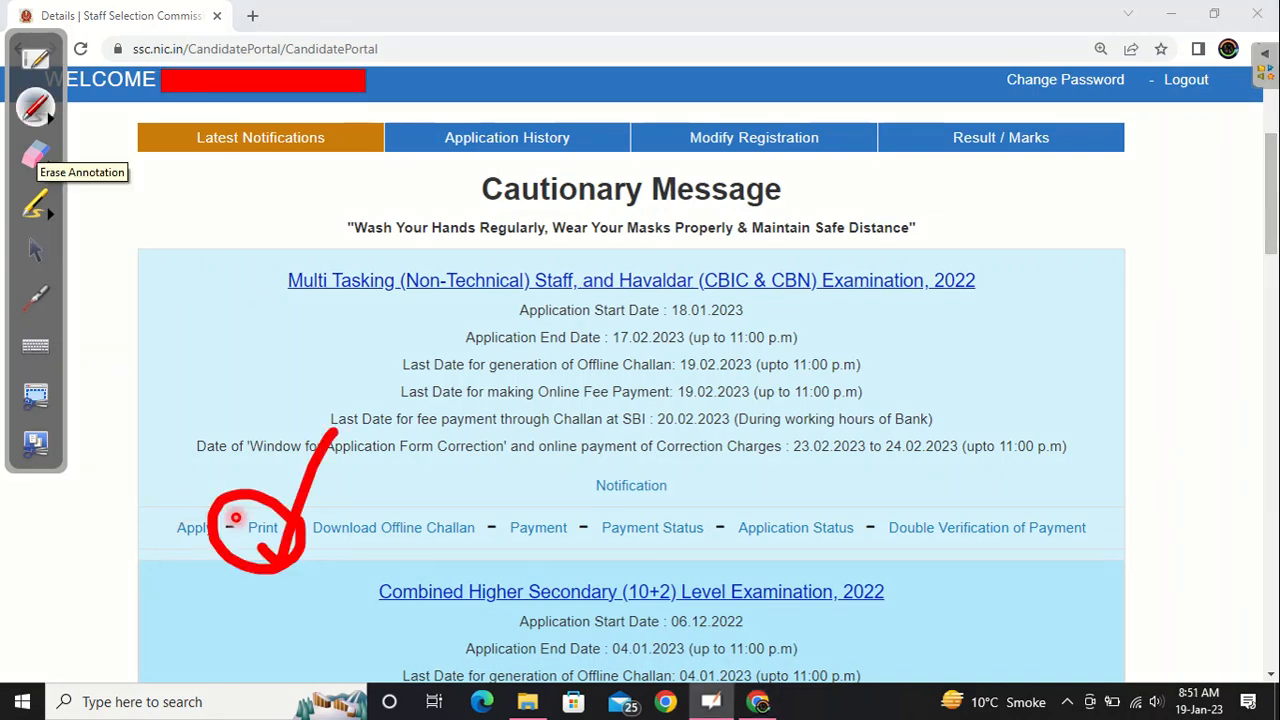
{"action": "left_click", "coordinate": [258, 518]}
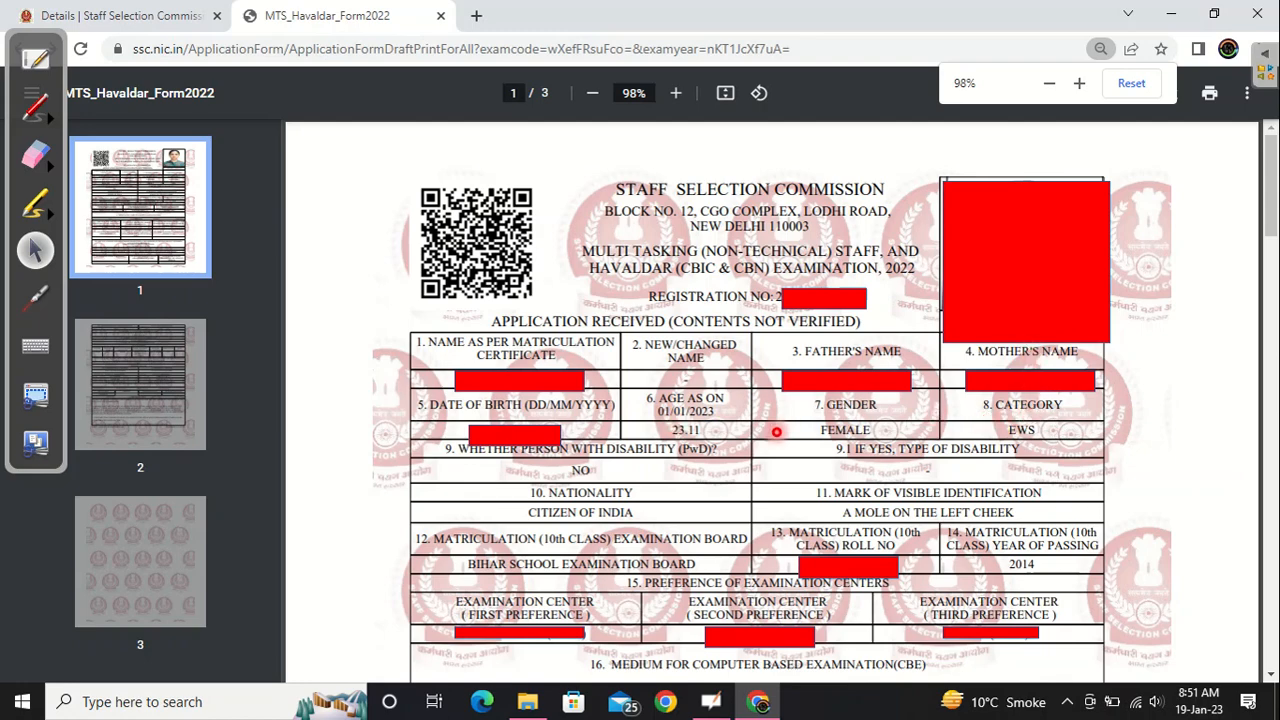
{"action": "scroll", "coordinate": [776, 432], "scroll_direction": "down", "scroll_amount": 5}
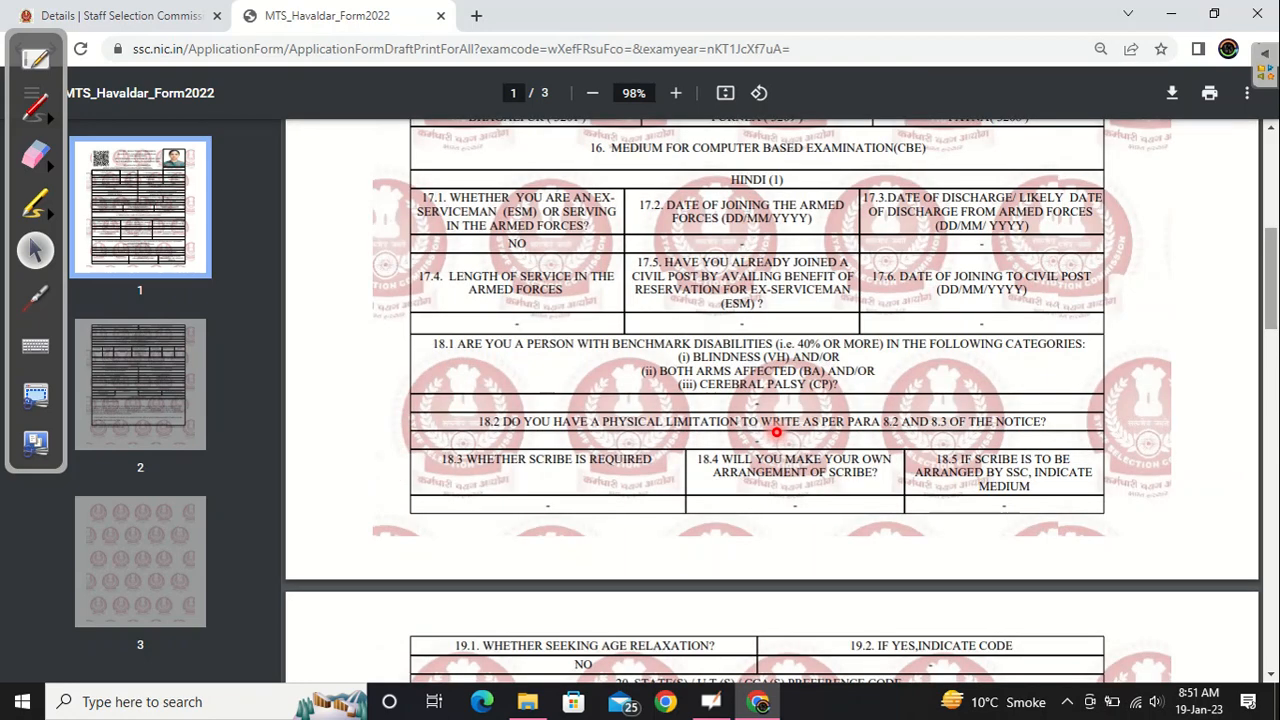
{"action": "scroll", "coordinate": [776, 432], "scroll_direction": "down", "scroll_amount": 5}
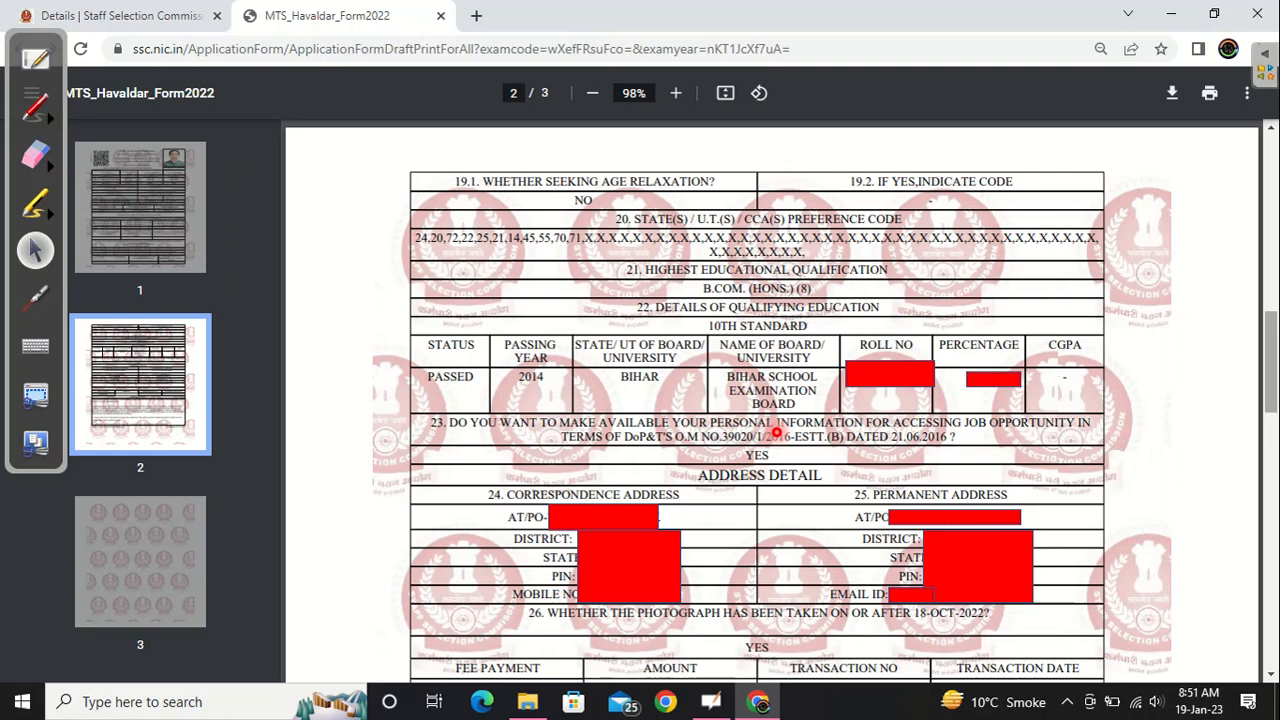
{"action": "scroll", "coordinate": [776, 432], "scroll_direction": "down", "scroll_amount": 5}
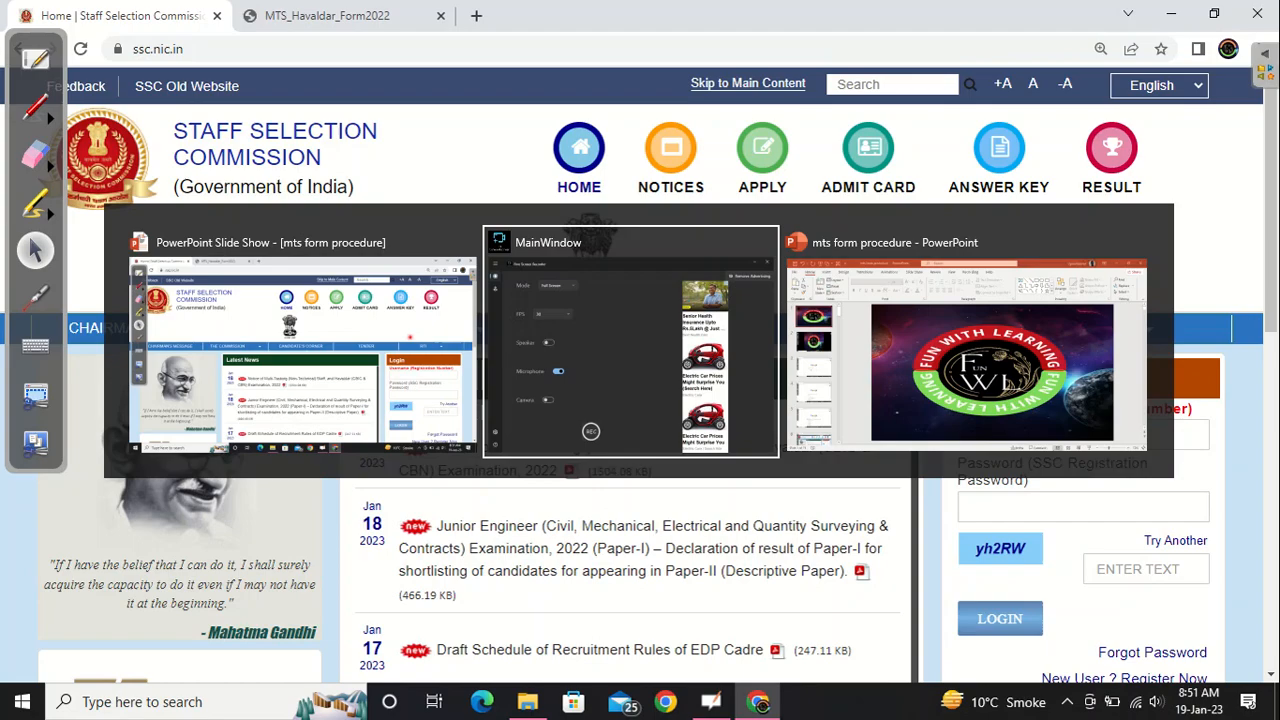
{"action": "key", "text": "alt+Tab"}
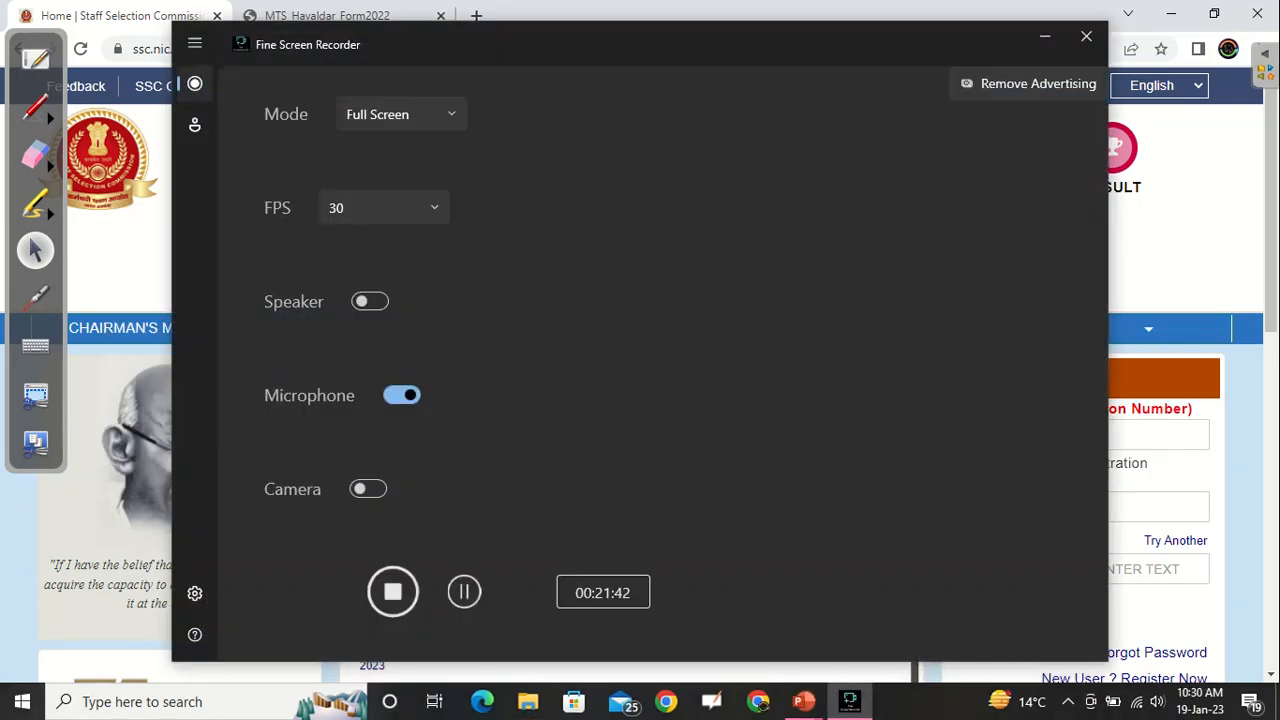